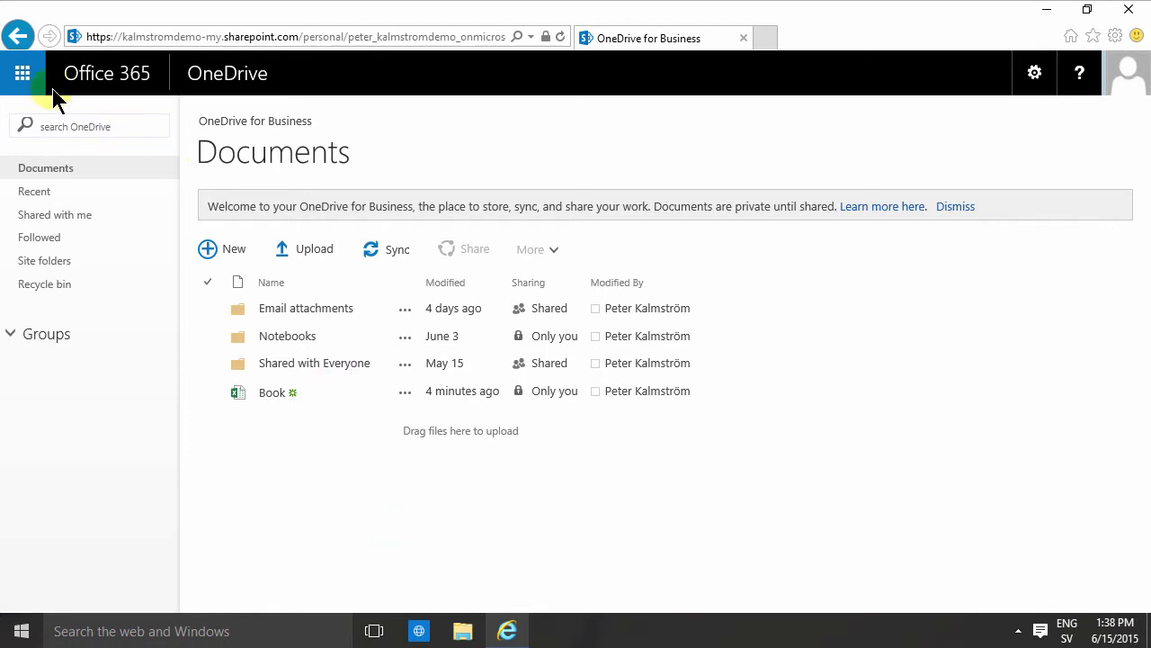
# Add a folder named 'Long term plans' to the OneDrive Documents library.
pyautogui.click(24, 77)
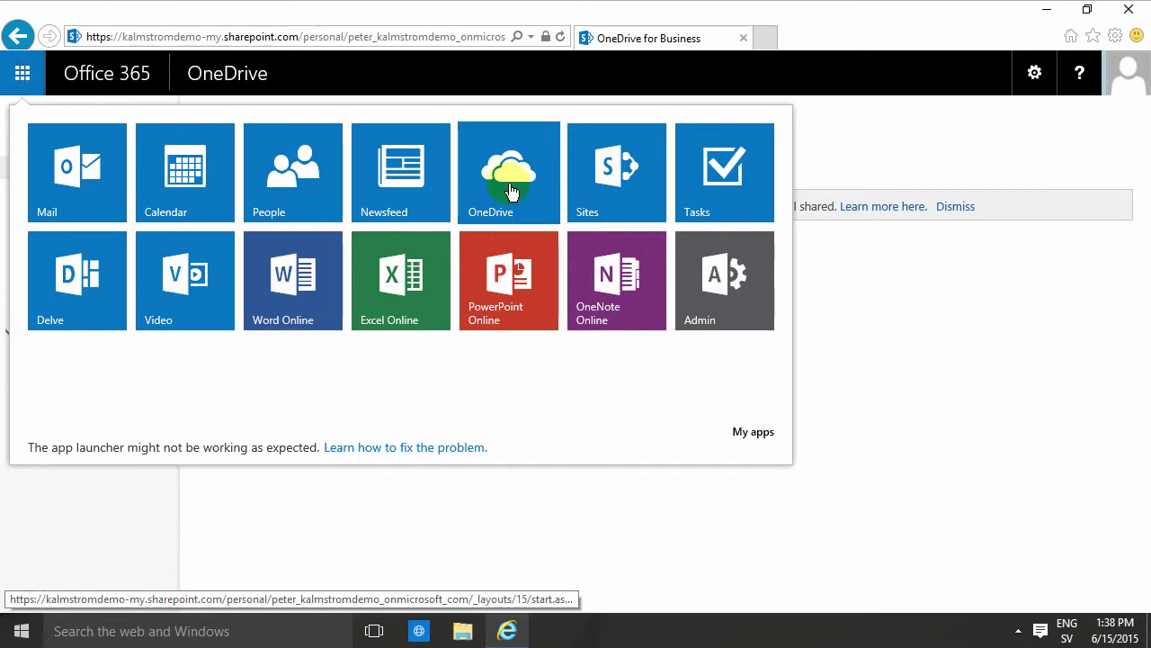
pyautogui.click(415, 545)
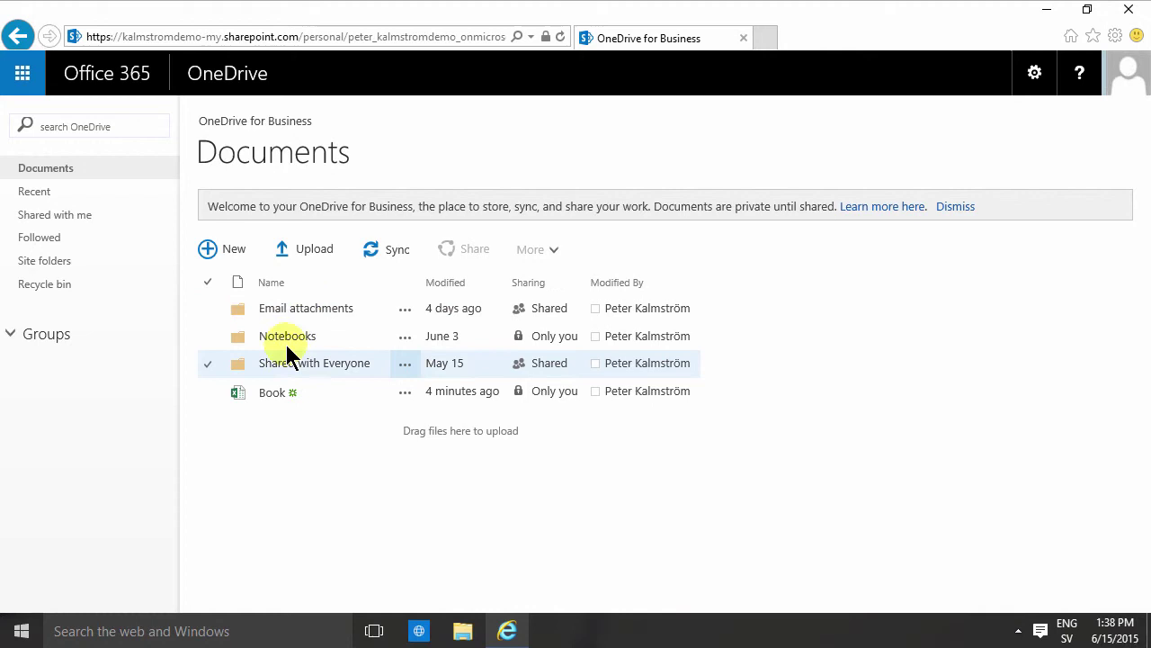
pyautogui.click(235, 253)
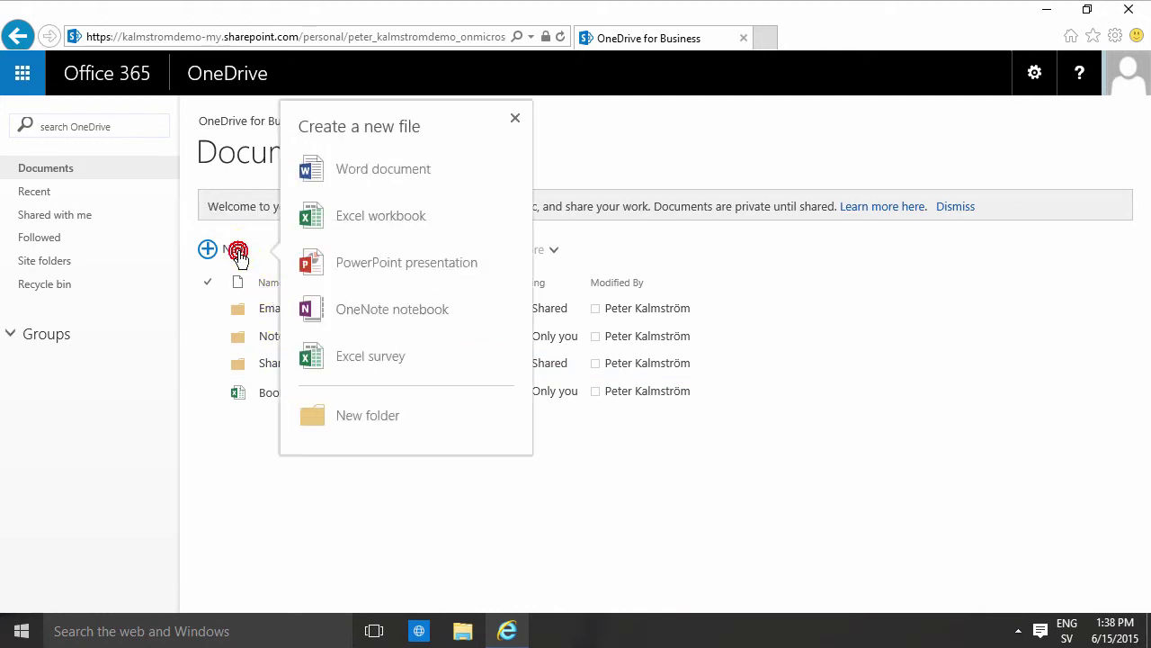
pyautogui.click(364, 437)
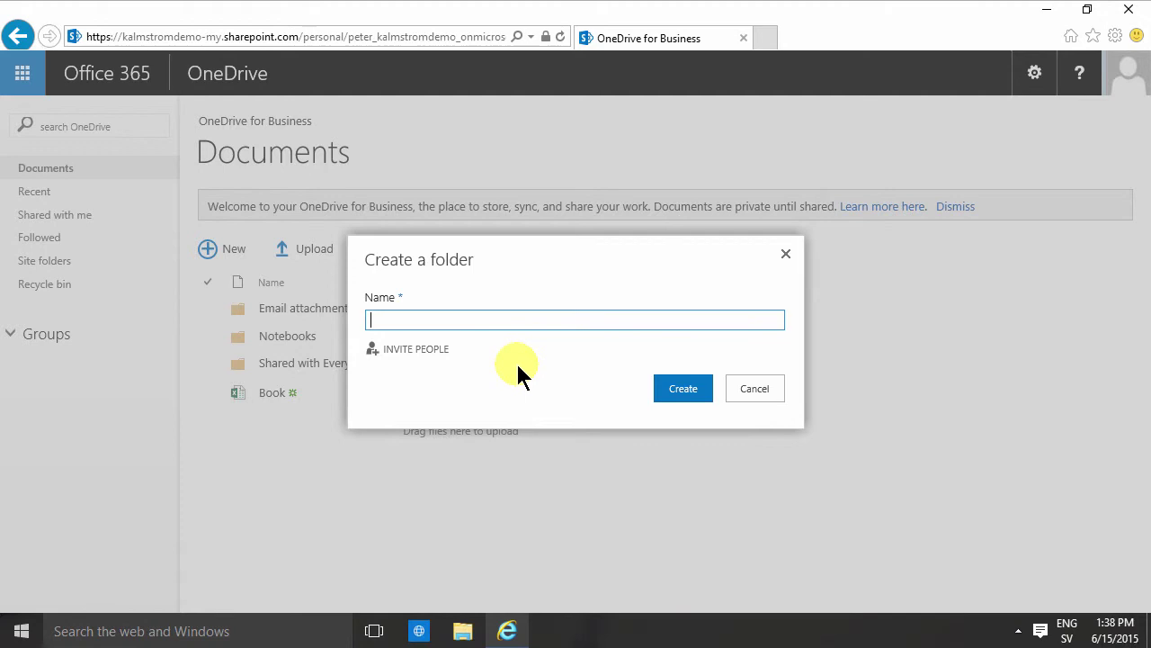
pyautogui.write('Long term plans')
pyautogui.press('Return')
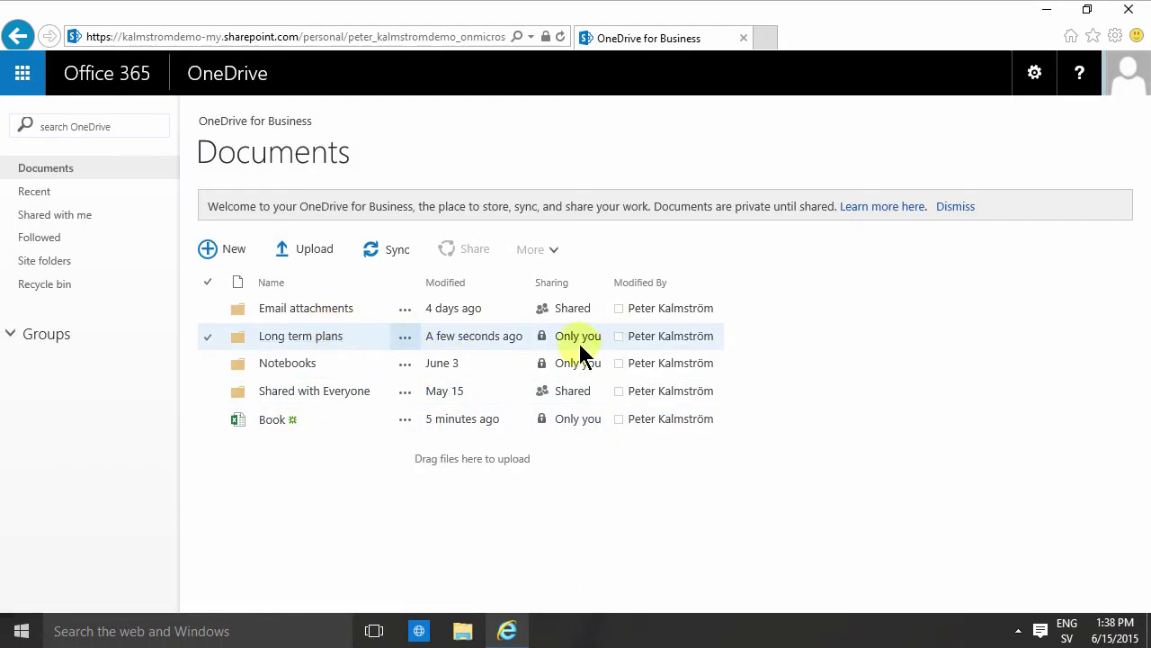
# Share Long term plans with Everyone at Can view, then review its sharing list.
pyautogui.click(404, 339)
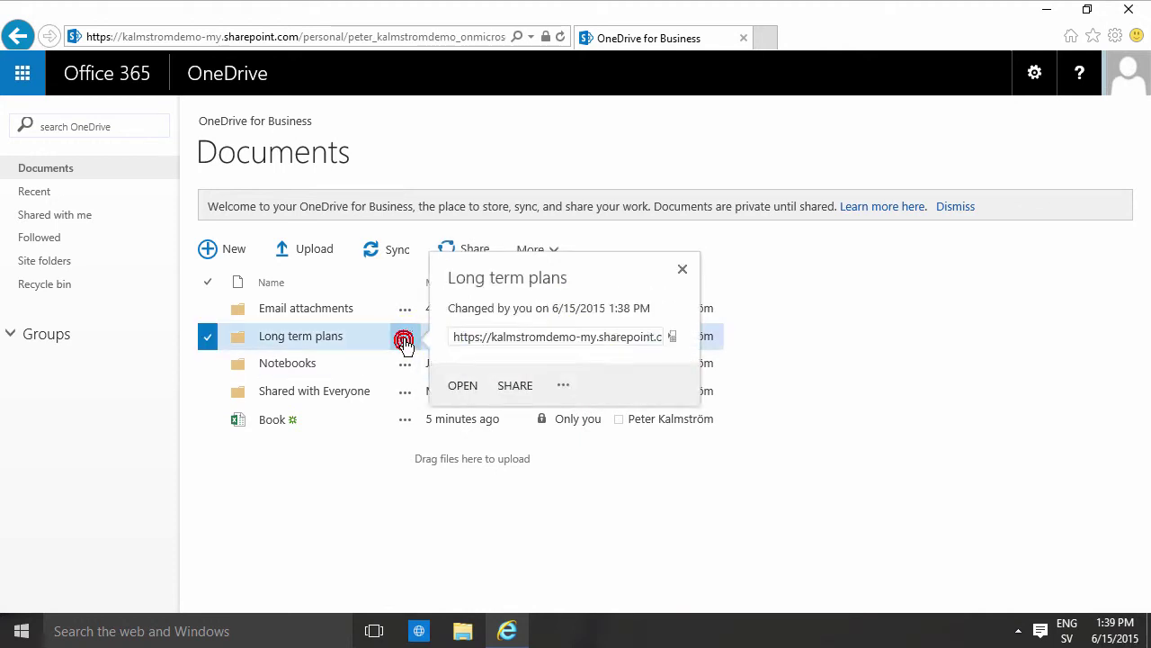
pyautogui.click(518, 409)
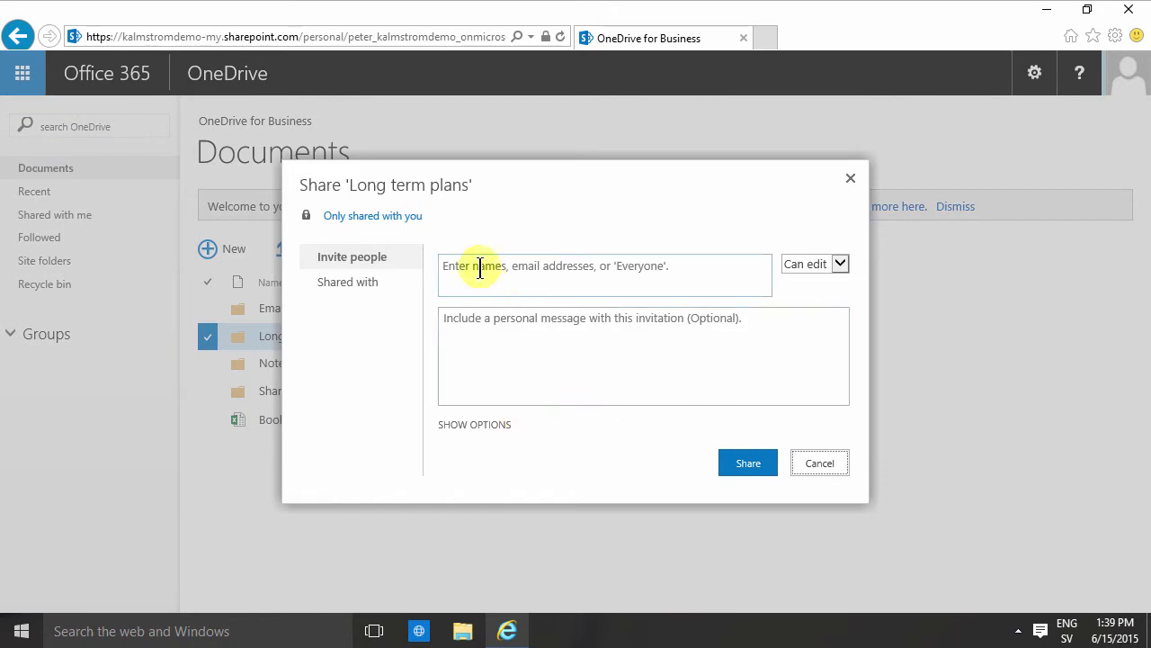
pyautogui.click(611, 274)
pyautogui.write('every')
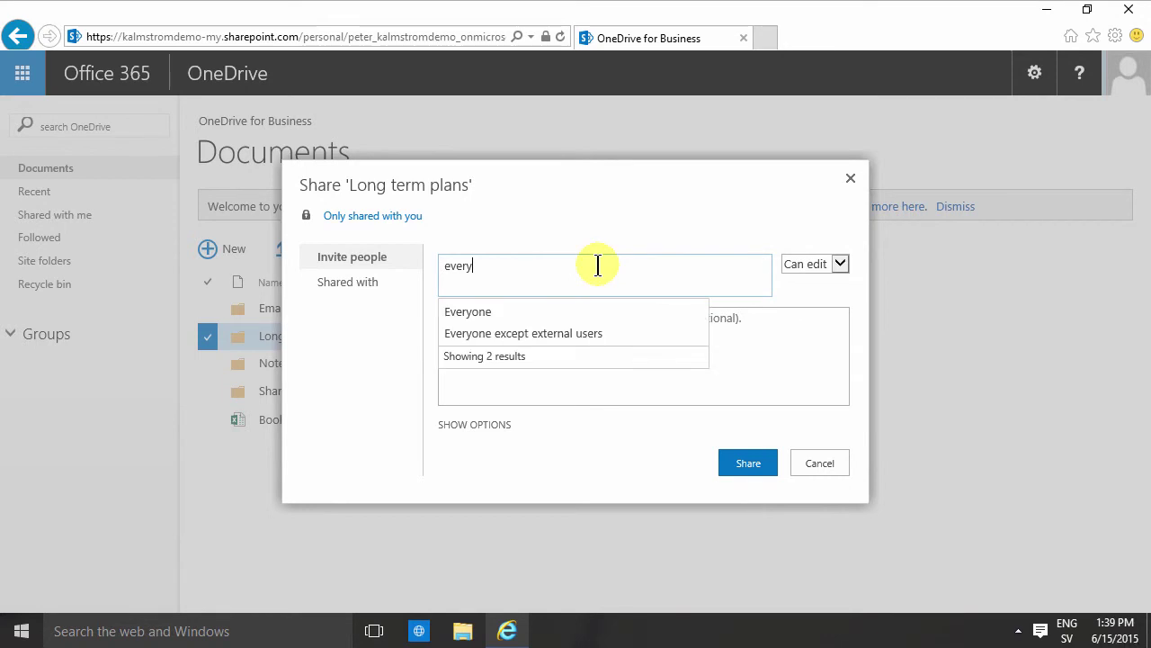
pyautogui.click(527, 310)
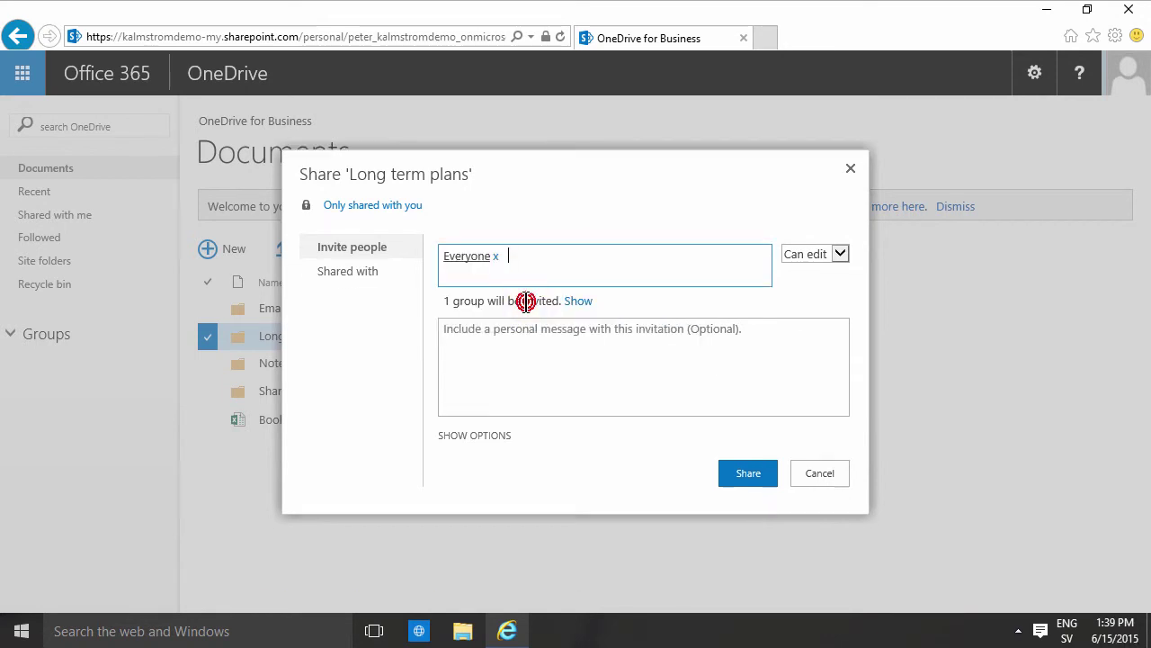
pyautogui.click(839, 255)
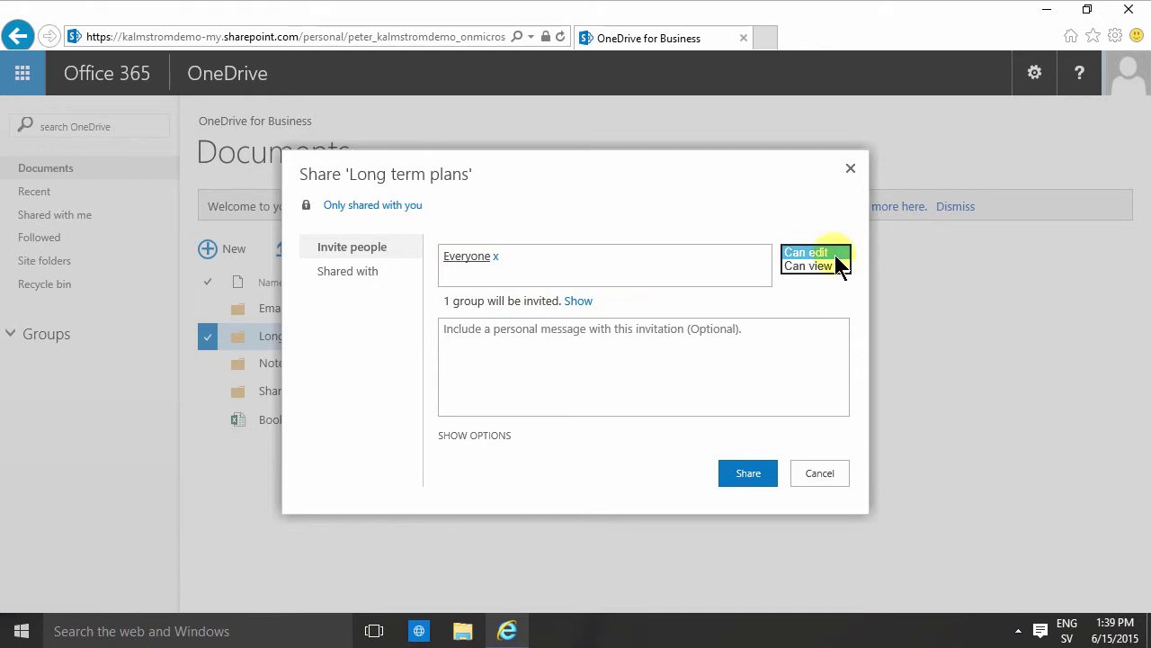
pyautogui.click(822, 267)
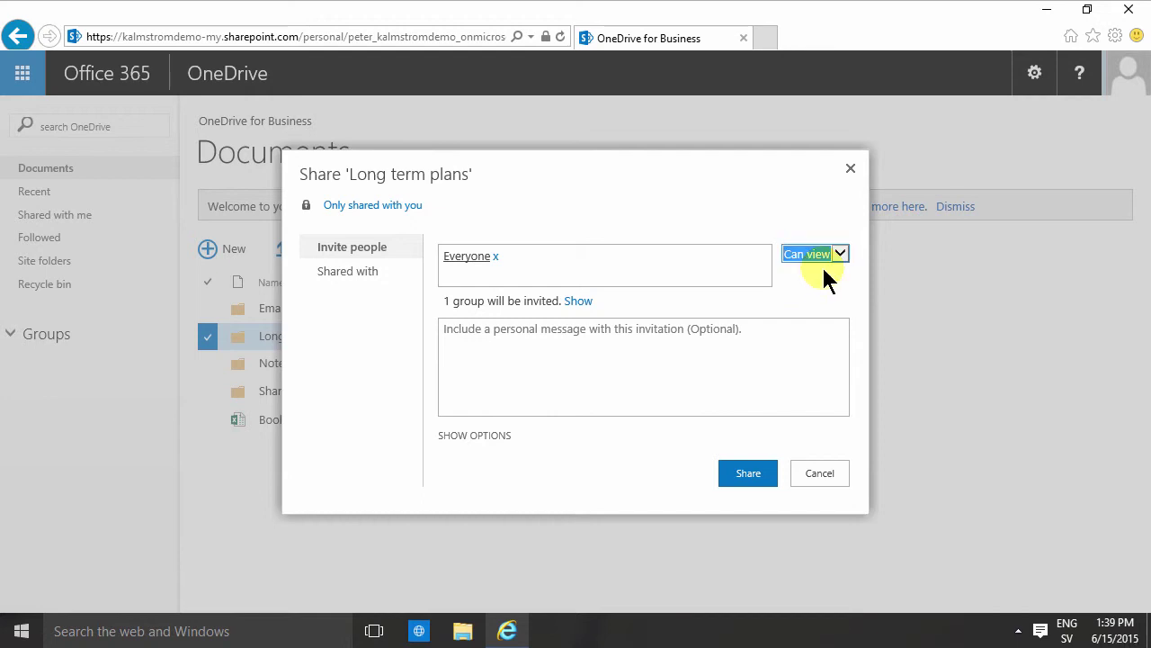
pyautogui.click(737, 476)
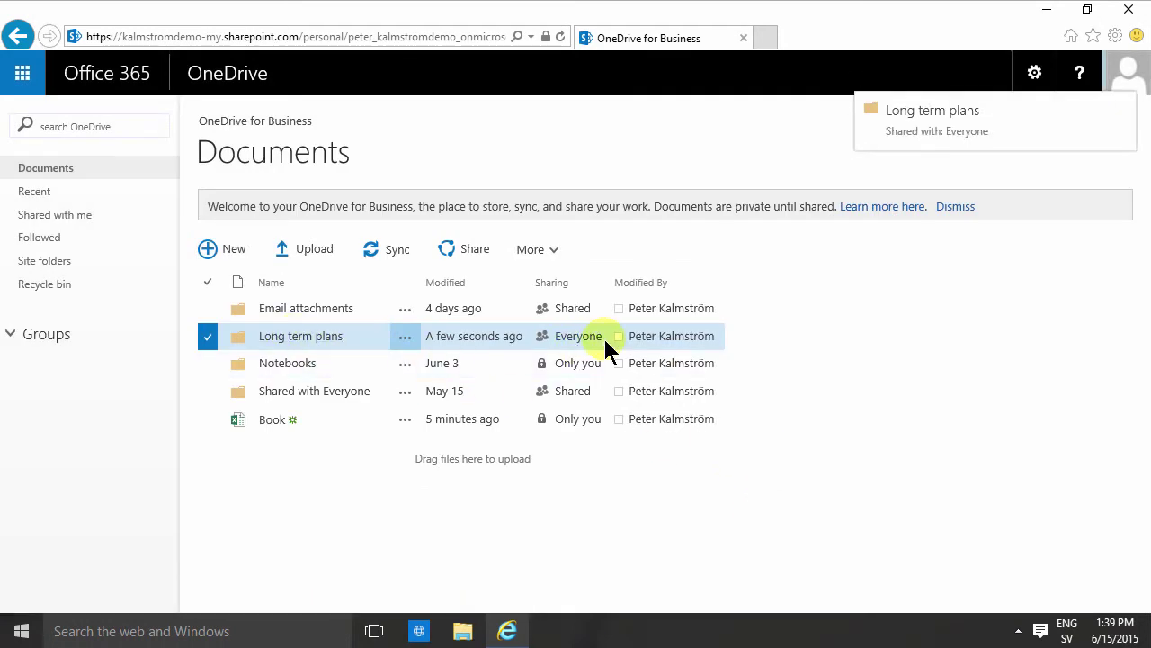
pyautogui.click(576, 338)
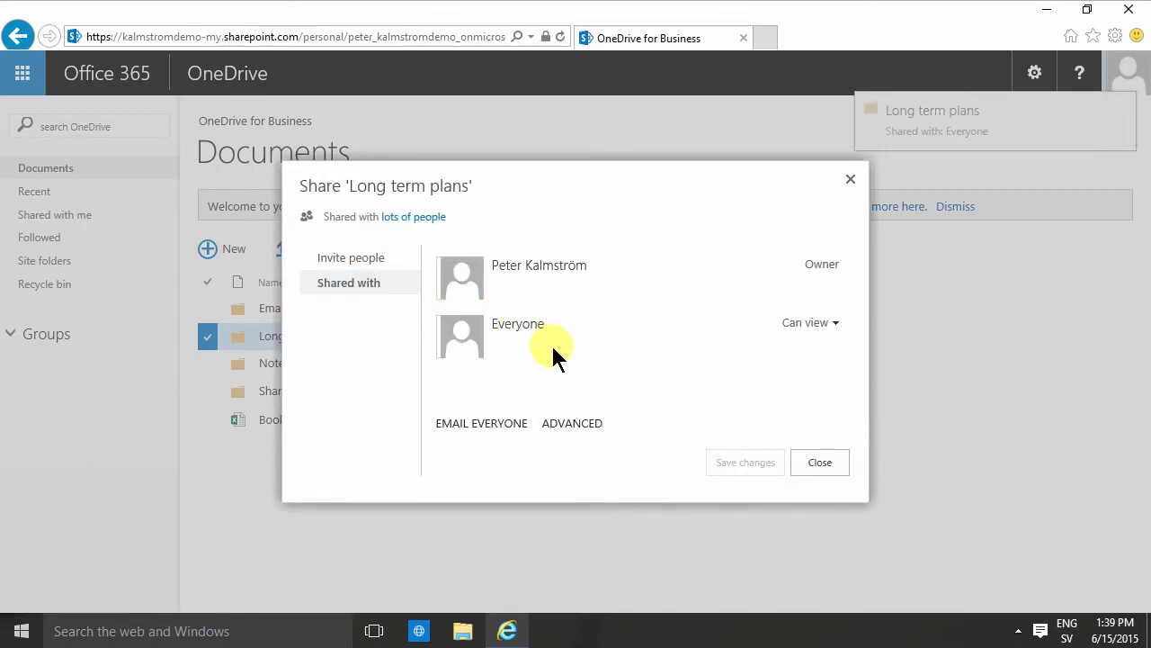
# In File Explorer's Documents, select BicycleSales.xlsx through Demo FK.xlsx, window placed at the right.
pyautogui.click(812, 464)
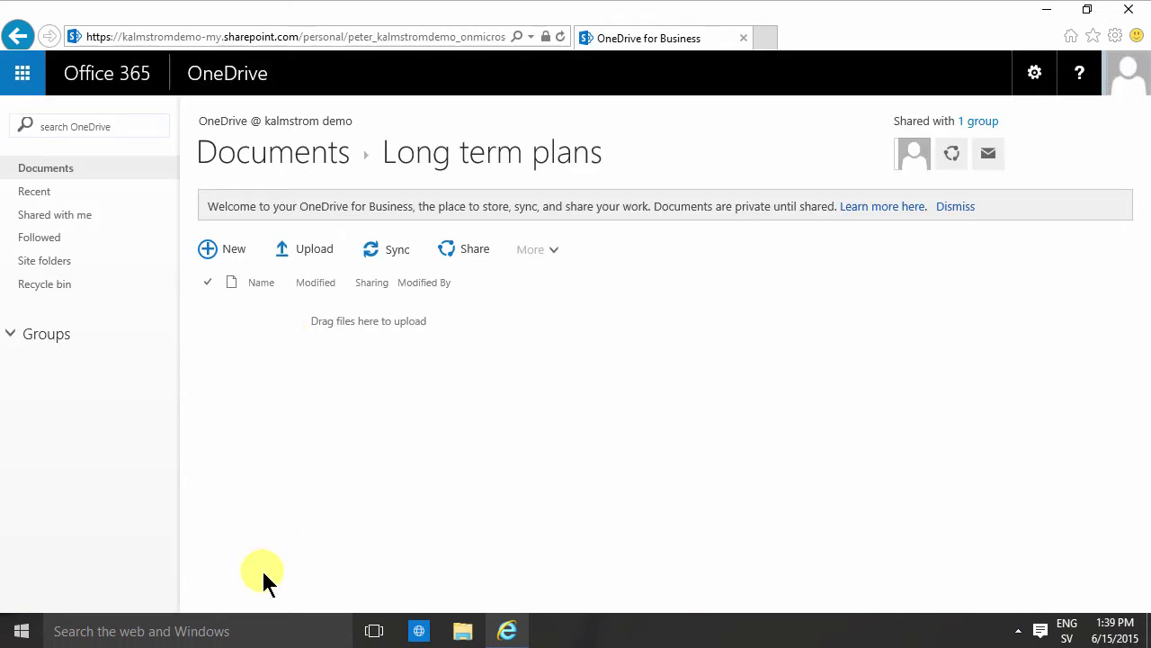
pyautogui.click(463, 630)
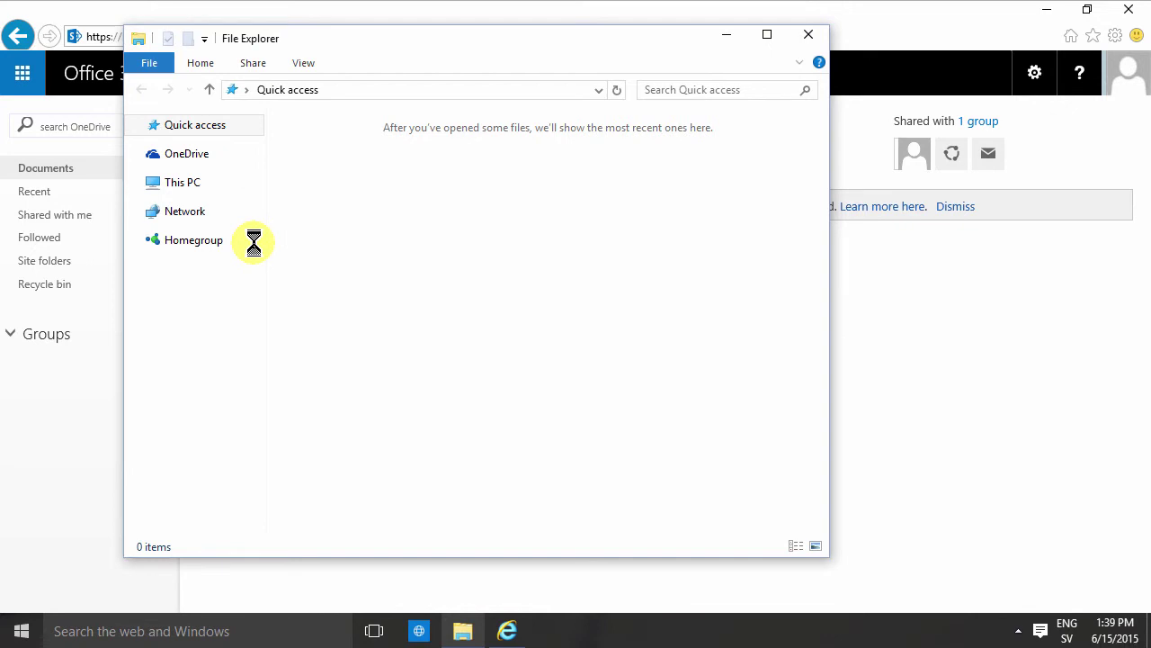
pyautogui.click(194, 211)
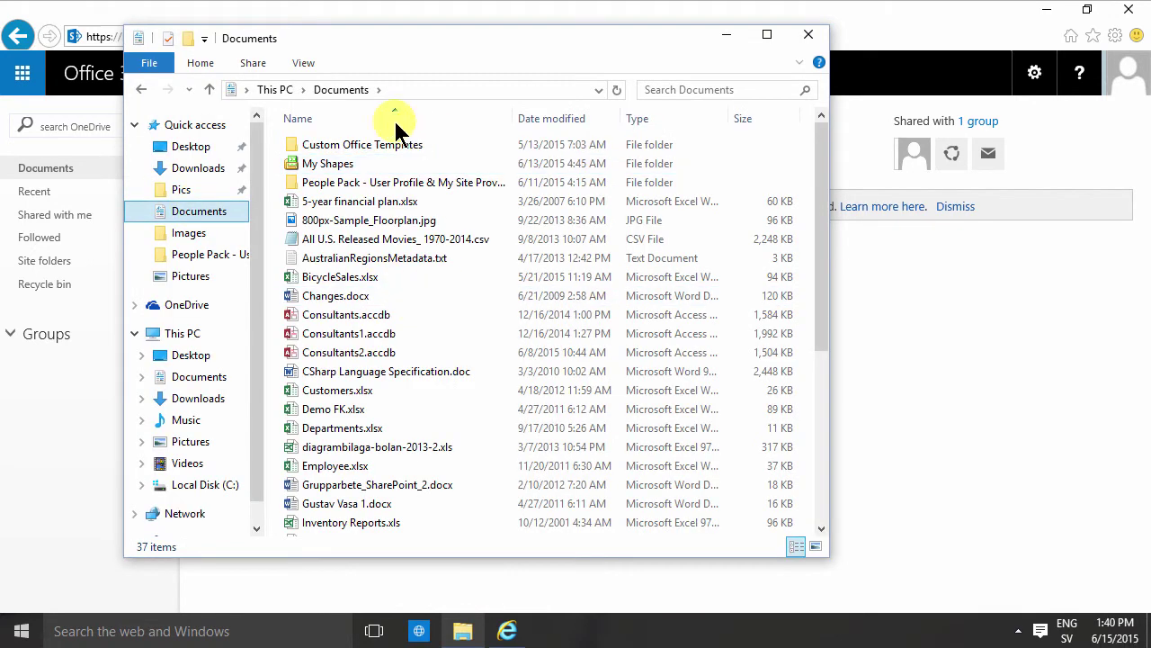
pyautogui.click(347, 279)
pyautogui.hotkey('shift', 'Down')
pyautogui.hotkey('shift', 'Down')
pyautogui.hotkey('shift', 'Down')
pyautogui.hotkey('shift', 'Down')
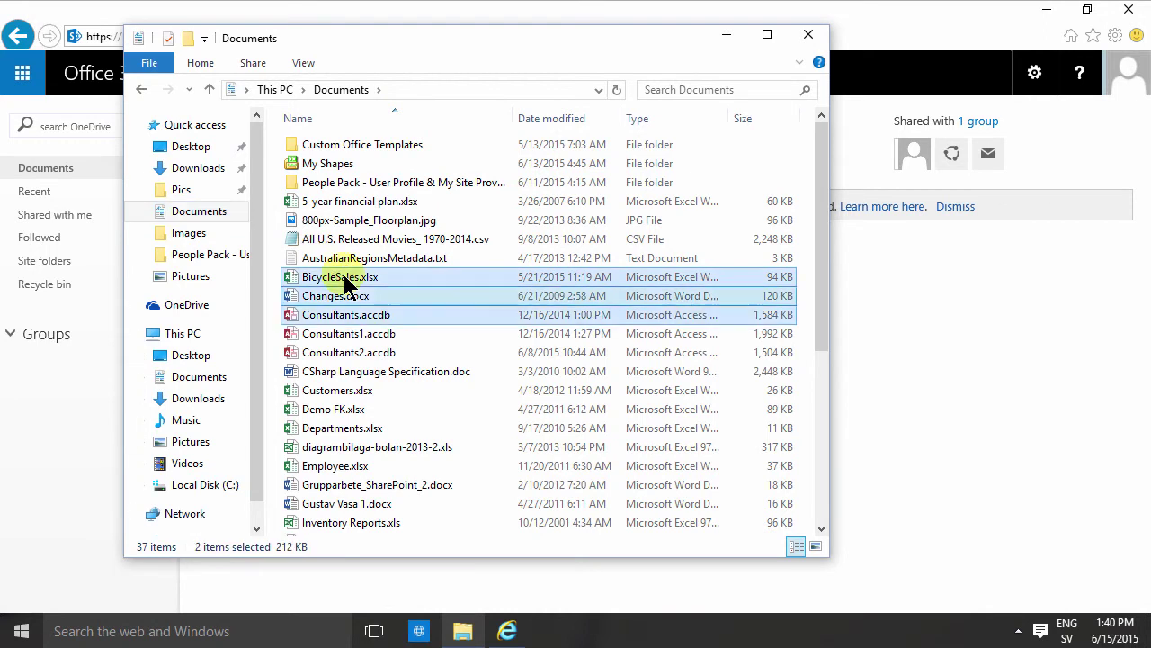
pyautogui.hotkey('shift', 'Down')
pyautogui.hotkey('shift', 'Down')
pyautogui.hotkey('shift', 'Down')
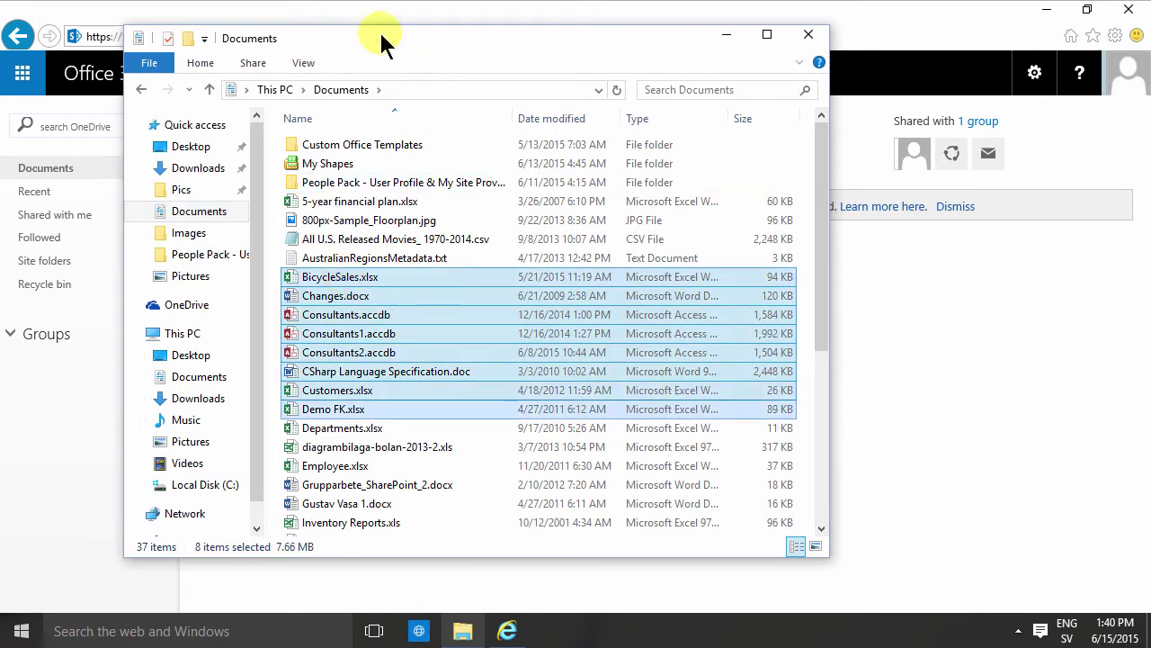
pyautogui.moveTo(378, 37); pyautogui.dragTo(941, 149)
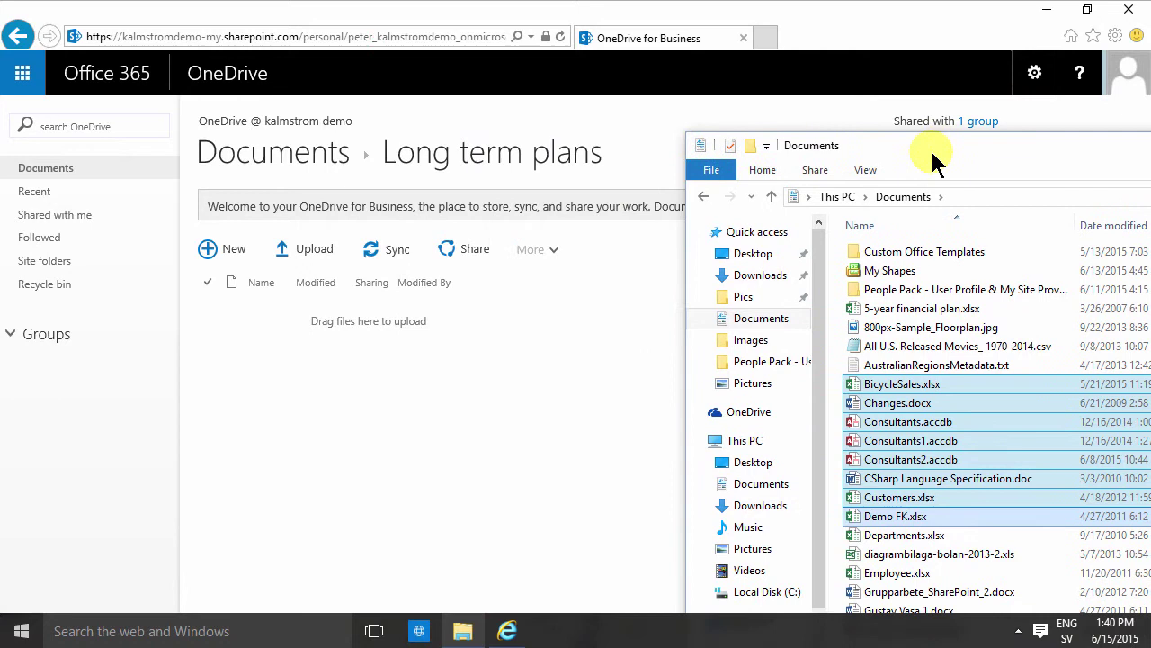
# Drag the eight selected files into Long term plans, then return to Documents.
pyautogui.moveTo(934, 423); pyautogui.dragTo(389, 317)
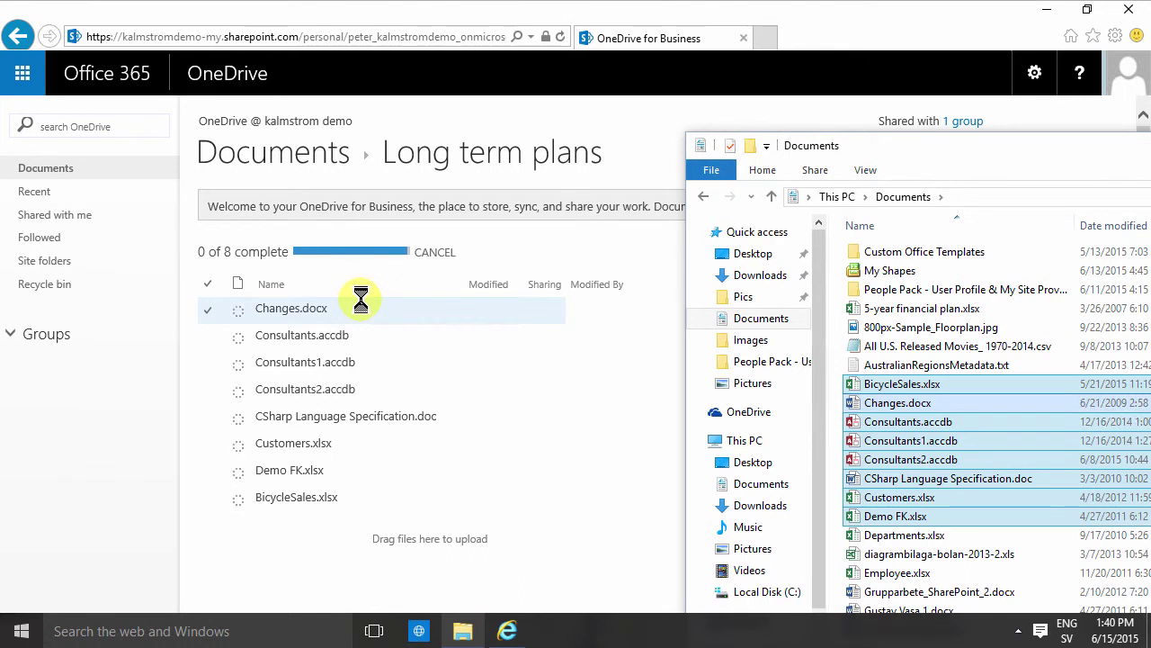
pyautogui.click(303, 155)
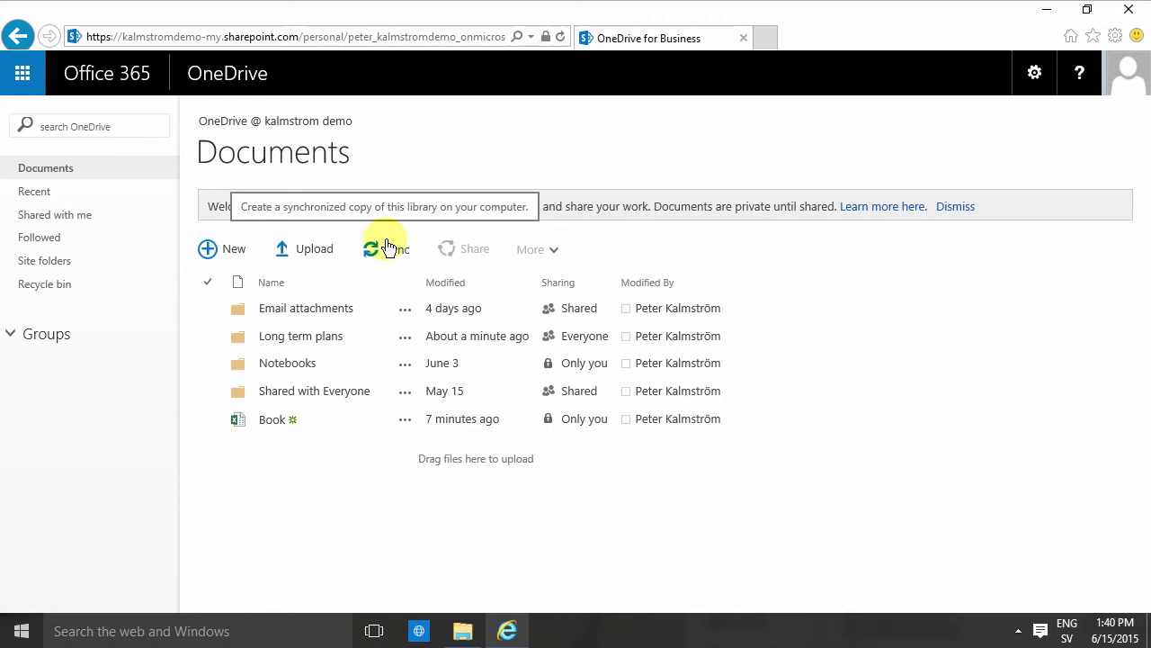
# Open Long term plans and upload Gustav Vasa 1.docx from the local Documents folder.
pyautogui.click(551, 252)
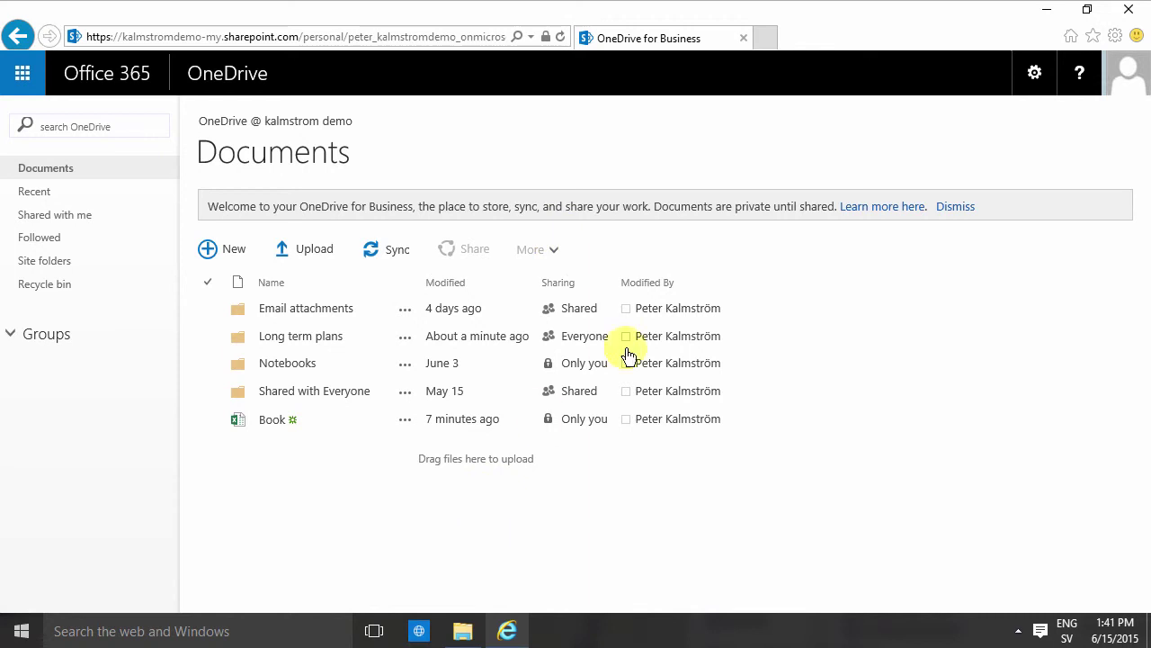
pyautogui.click(284, 338)
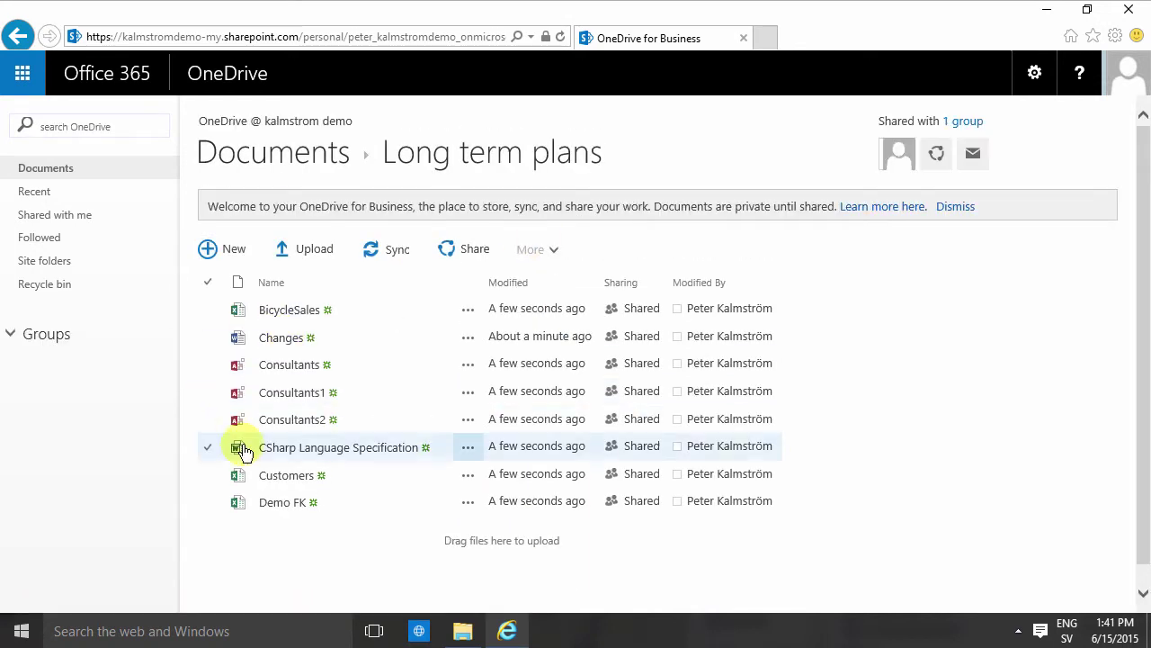
pyautogui.click(307, 249)
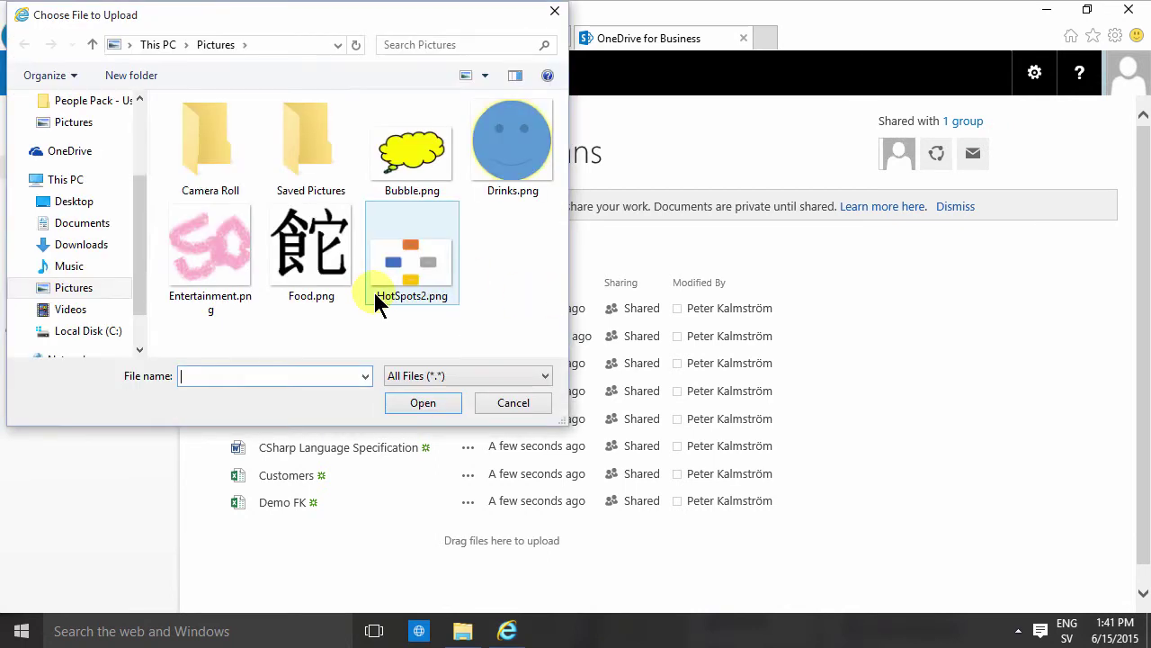
pyautogui.click(95, 225)
pyautogui.click(279, 268)
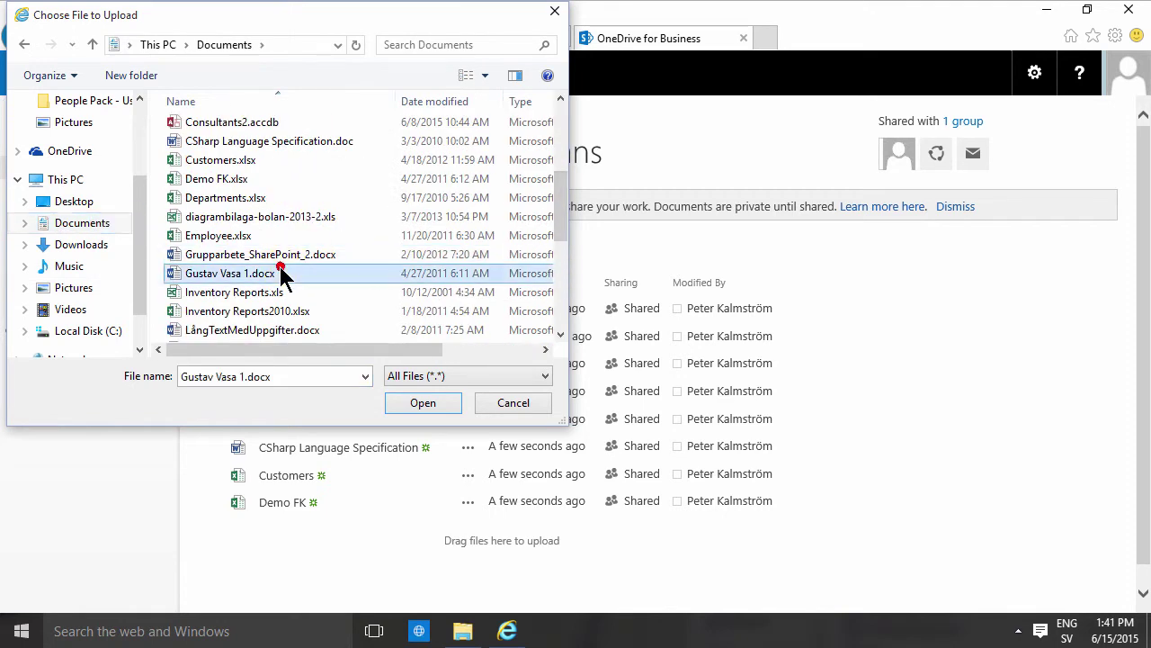
pyautogui.click(426, 396)
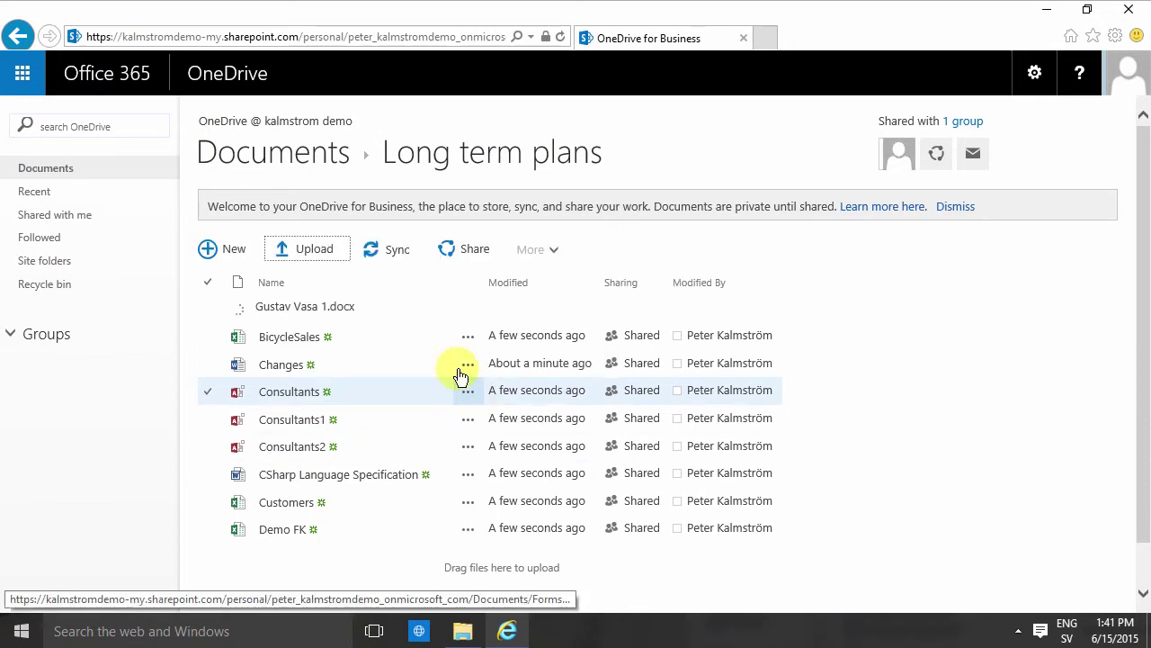
# Launch PowerPoint 2013 via 'pow' and create a presentation in the first Organic variant.
pyautogui.click(30, 641)
pyautogui.write('pow')
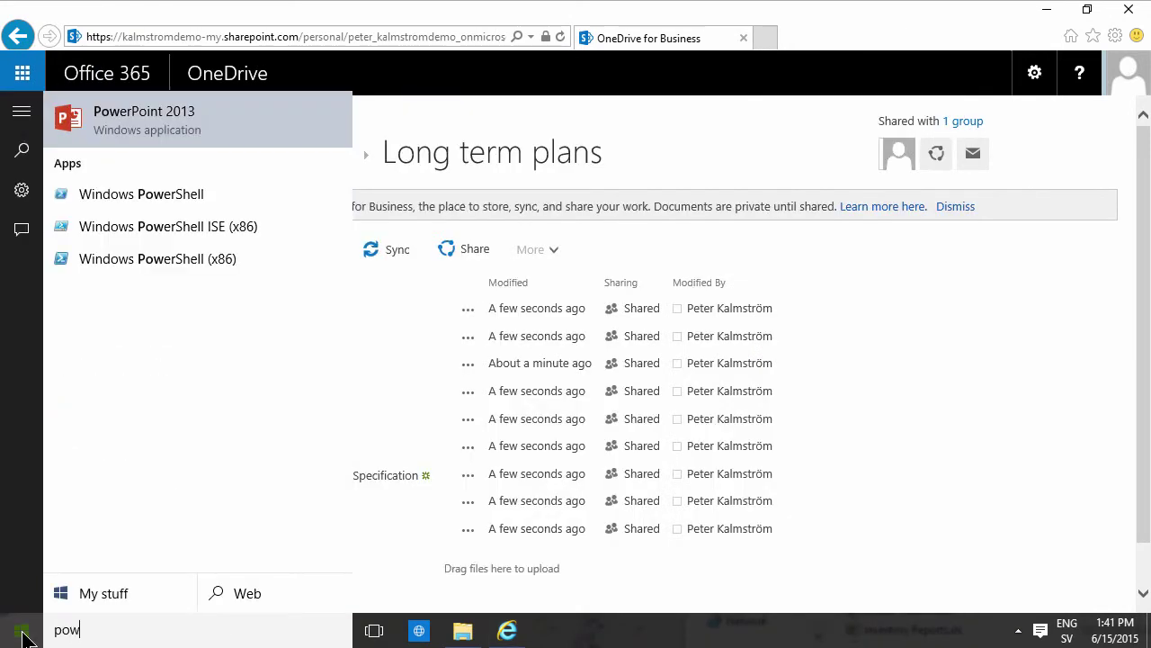
pyautogui.press('Return')
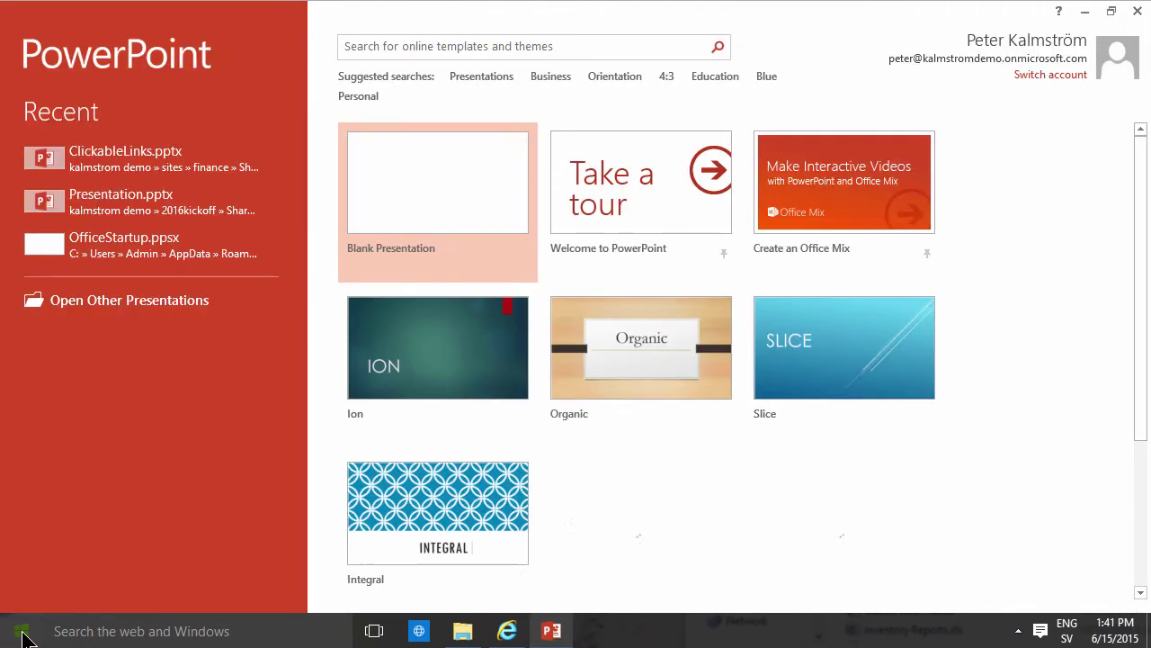
pyautogui.click(642, 347)
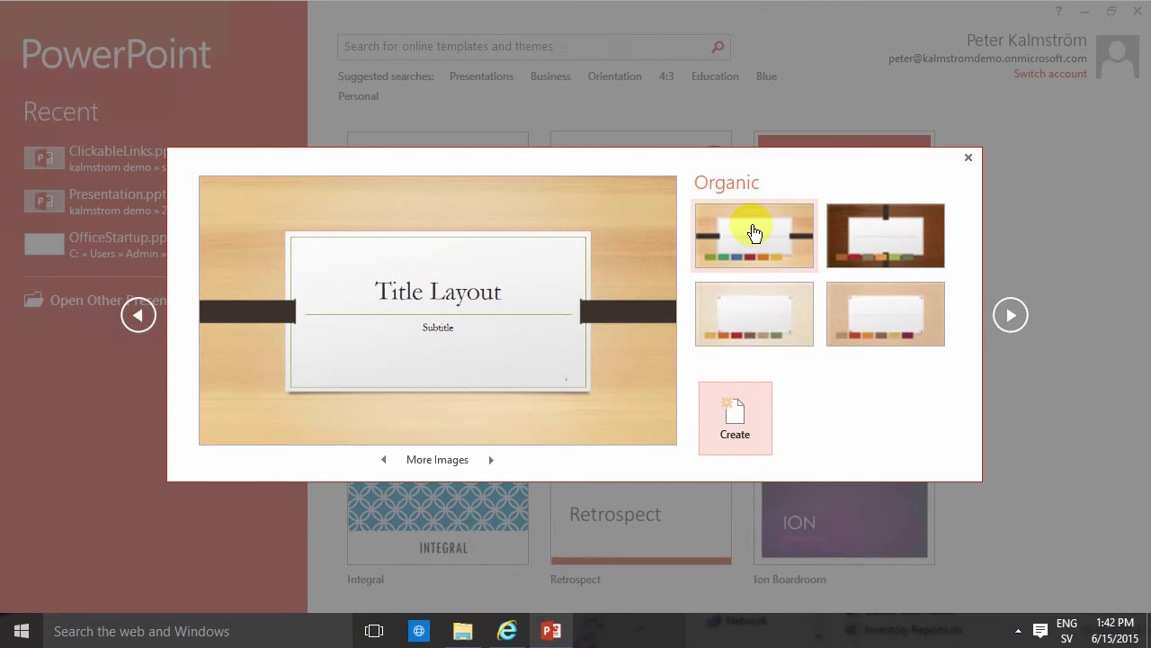
pyautogui.click(737, 226)
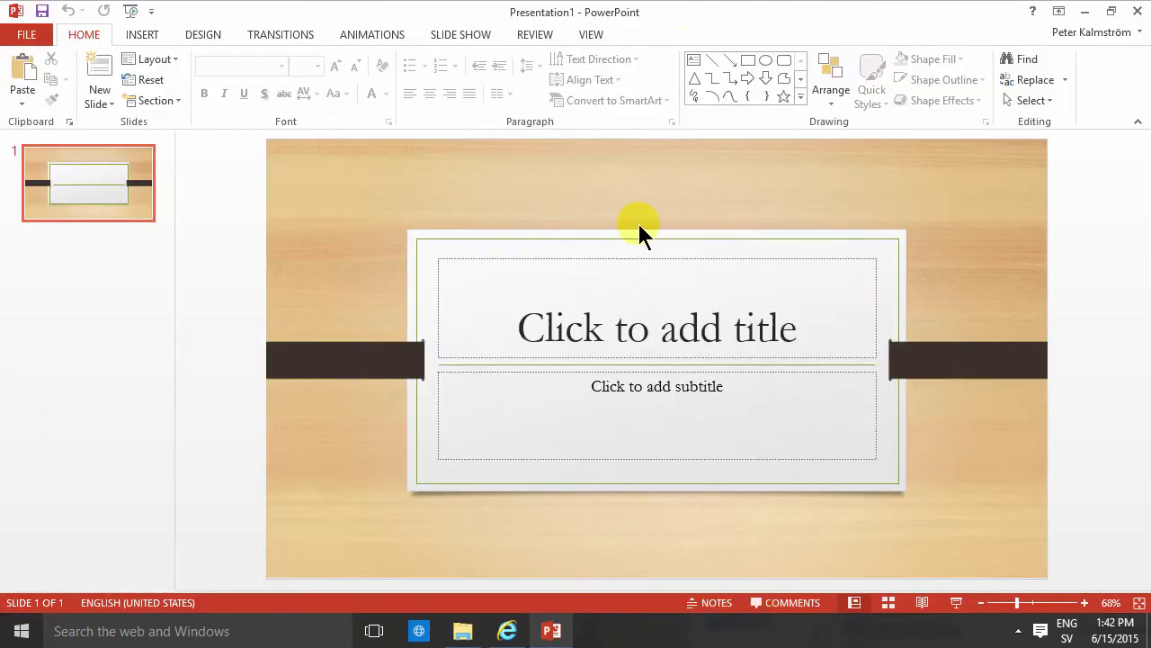
# Pick the work OneDrive as the Save As location and open its Long term plans folder.
pyautogui.click(26, 36)
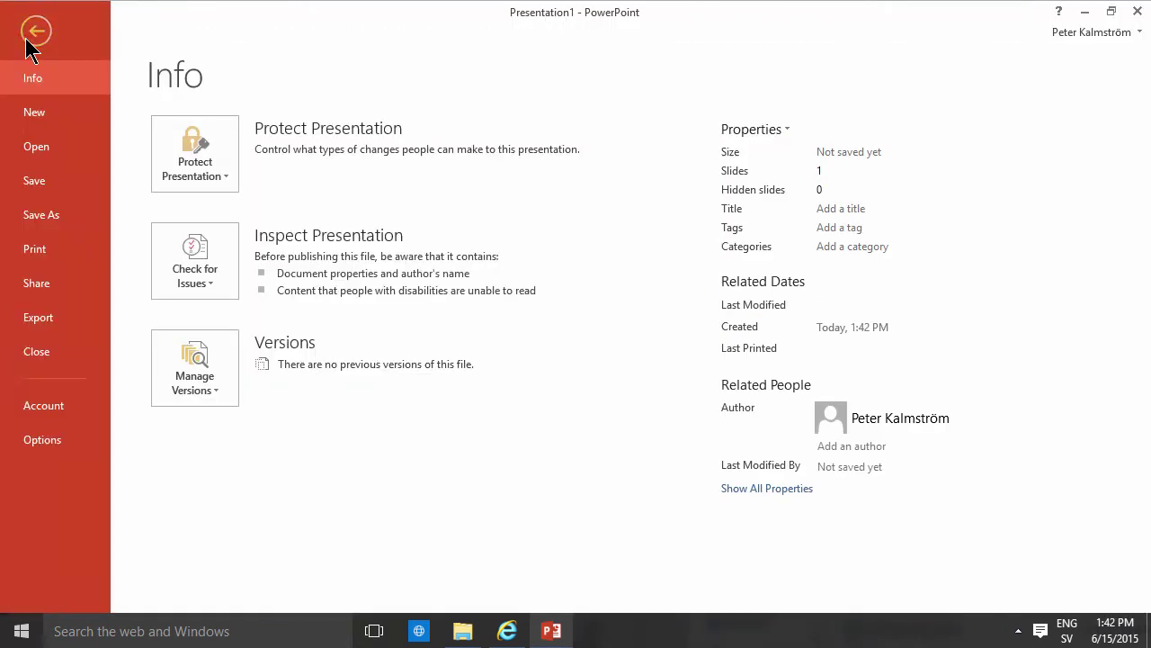
pyautogui.click(58, 219)
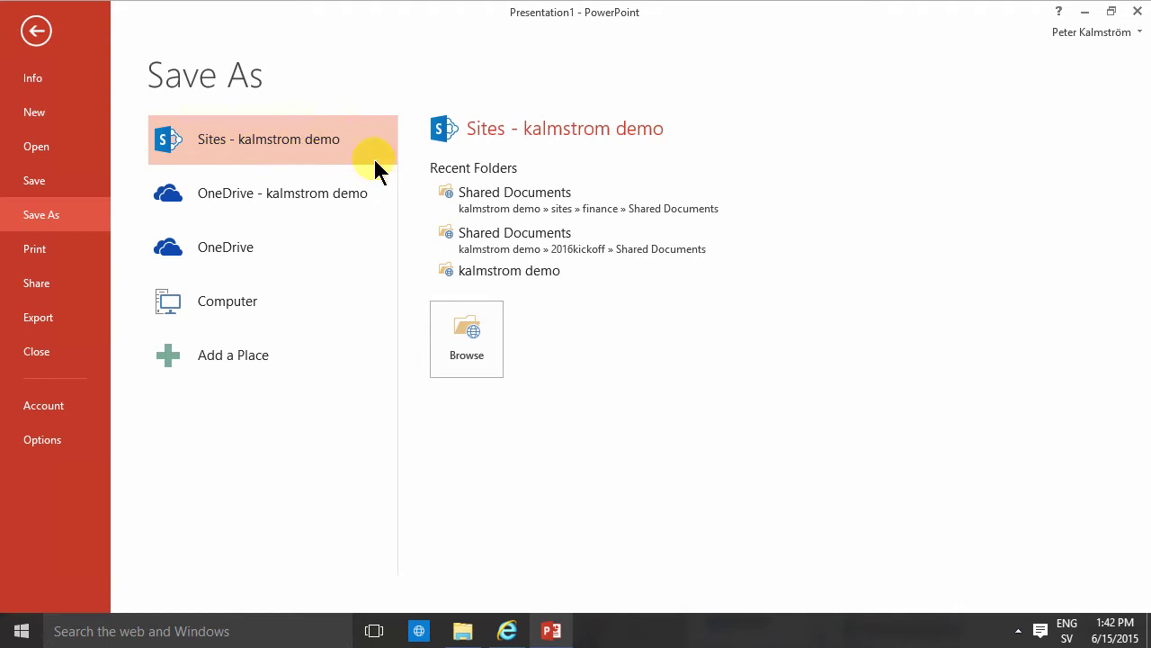
pyautogui.click(254, 194)
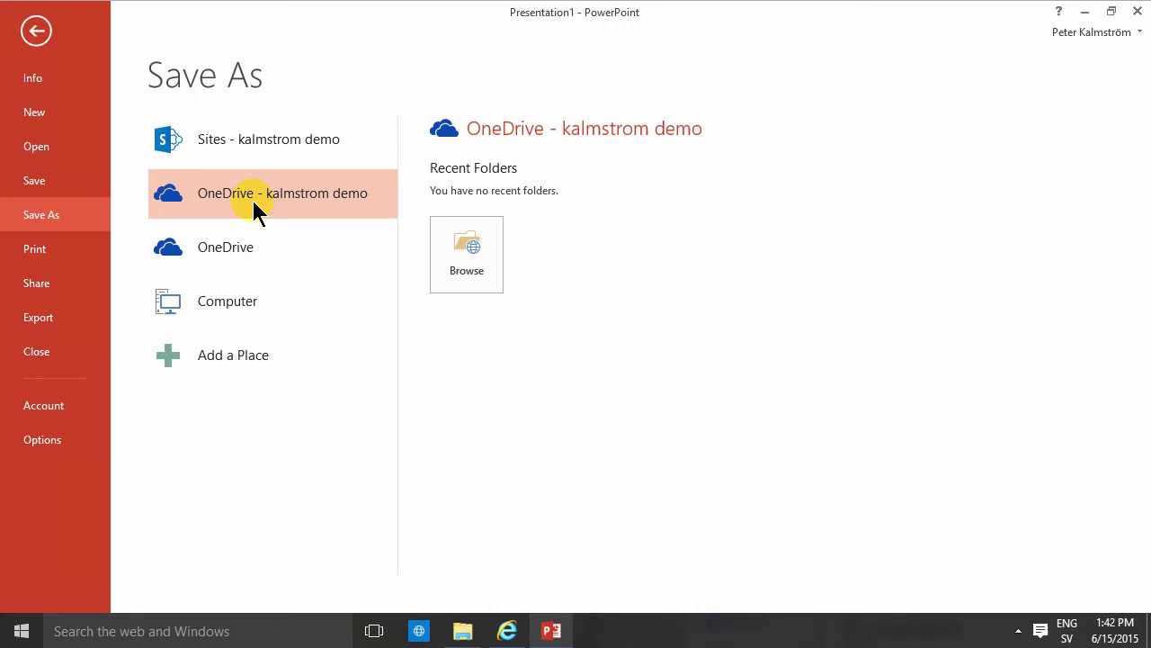
pyautogui.click(468, 244)
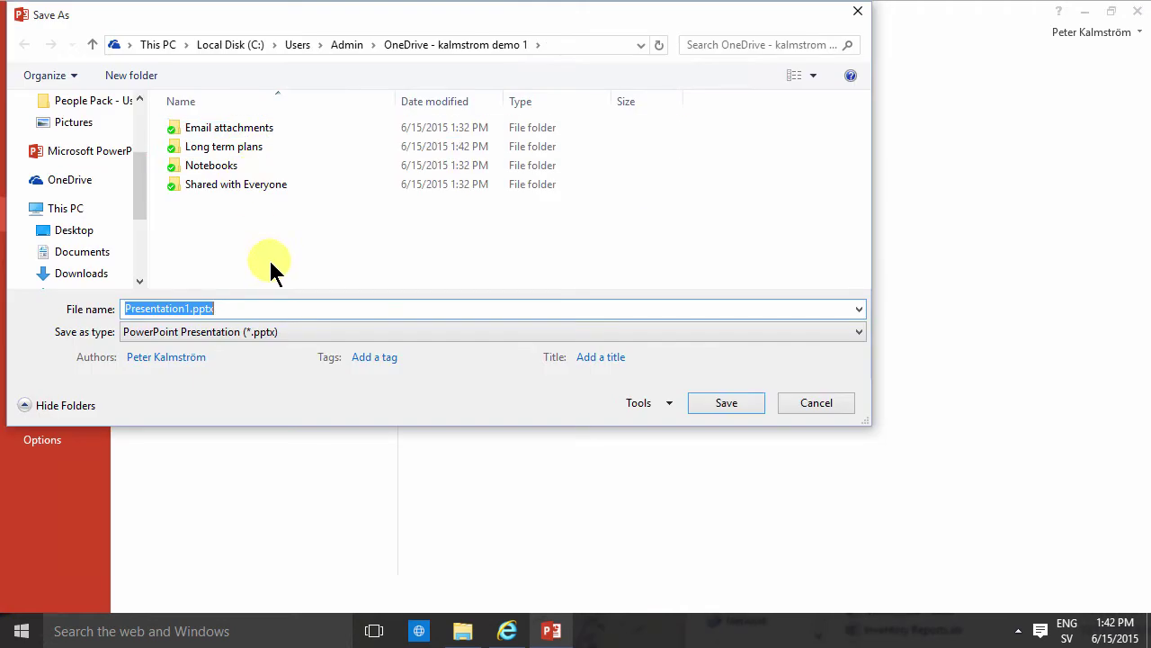
pyautogui.doubleClick(235, 148)
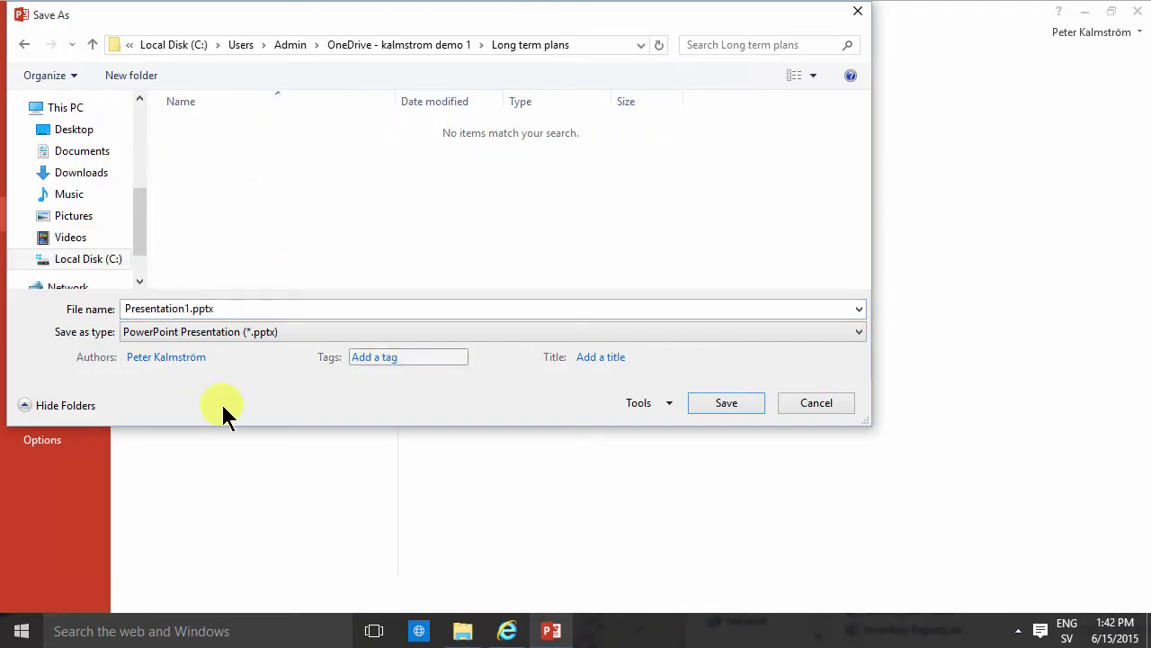
# Rename the file to '10 year plan' and save it there.
pyautogui.click(192, 309)
pyautogui.click(189, 308)
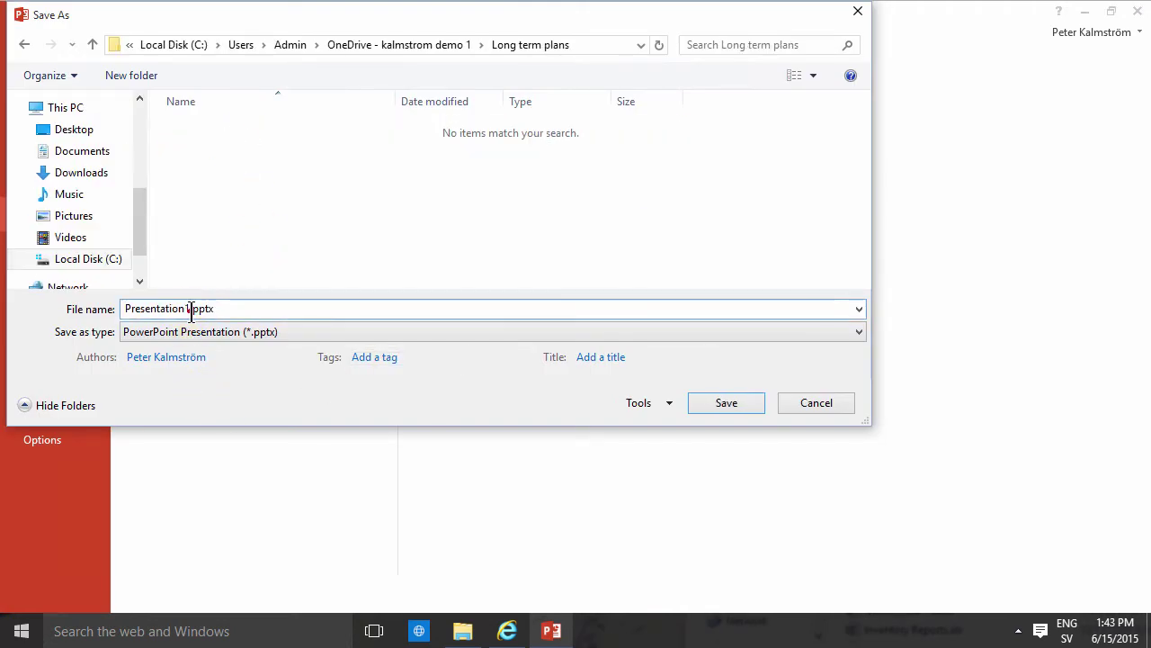
pyautogui.moveTo(192, 308); pyautogui.dragTo(27, 313)
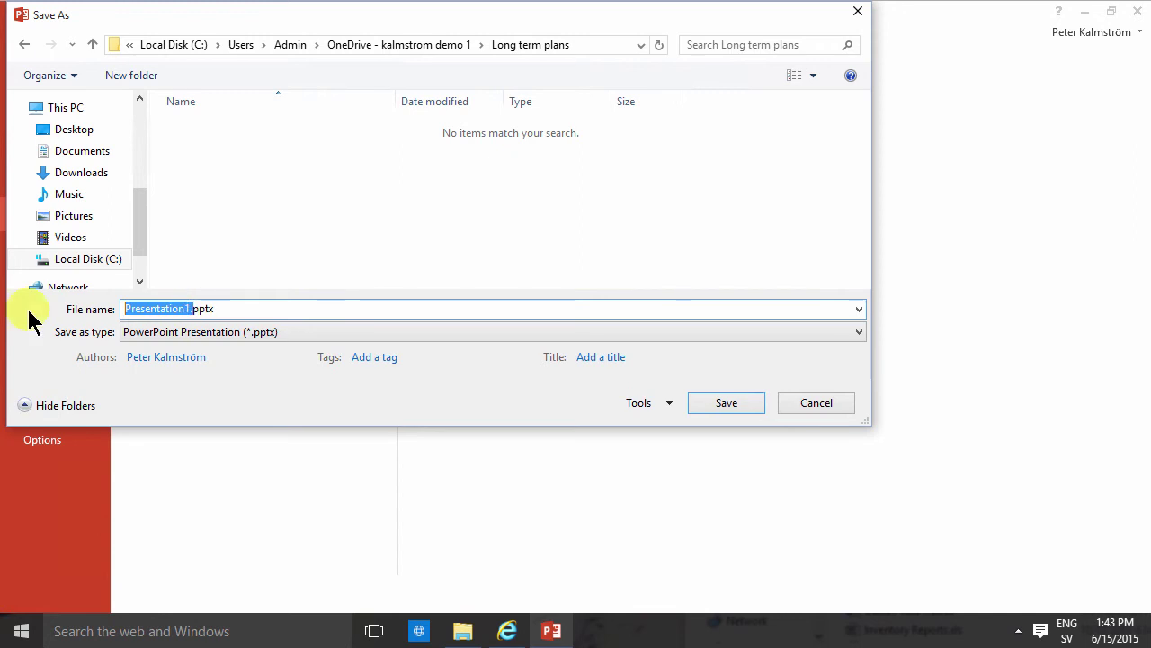
pyautogui.write('10 year p')
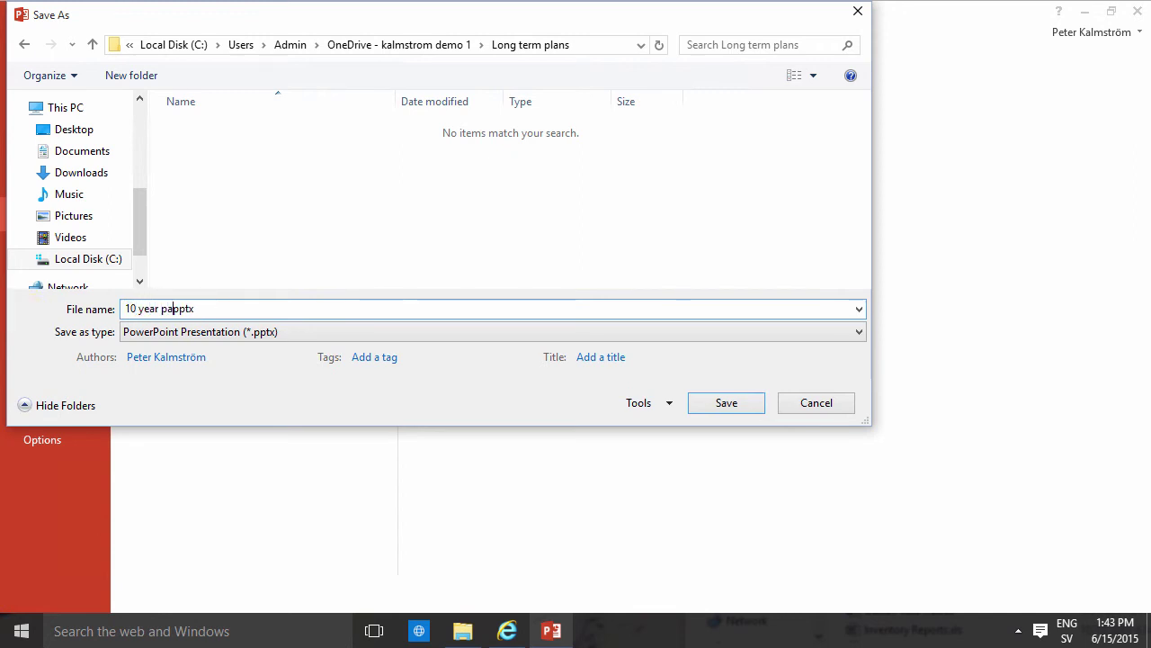
pyautogui.write('lan')
pyautogui.hotkey('ctrl', 'a')
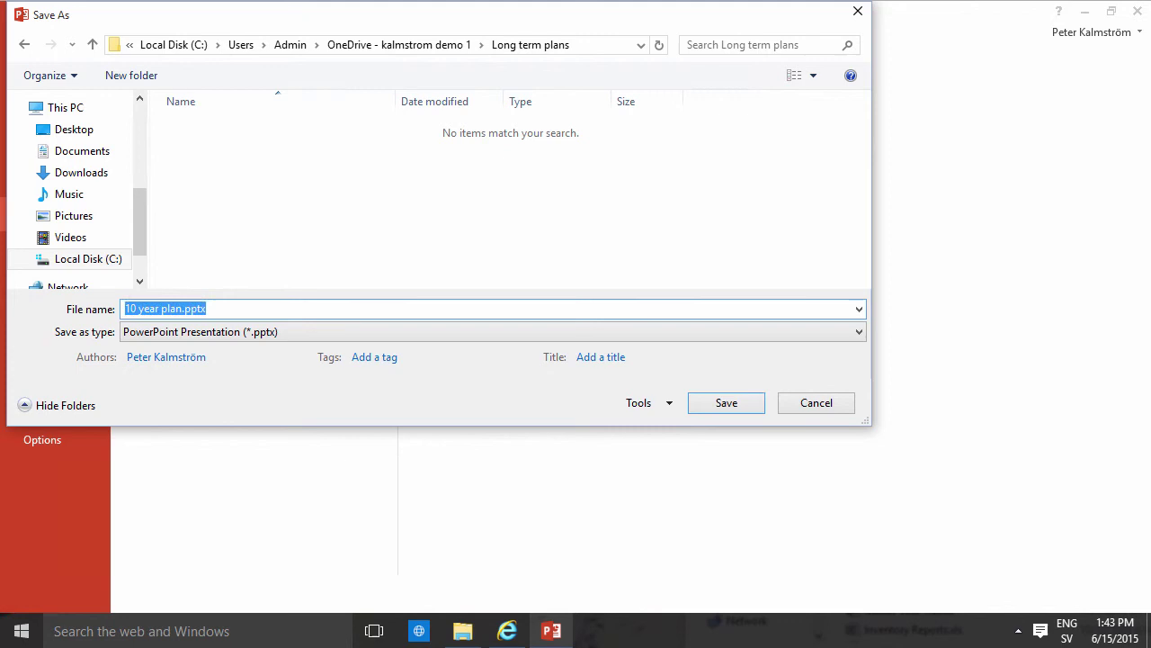
pyautogui.press('Return')
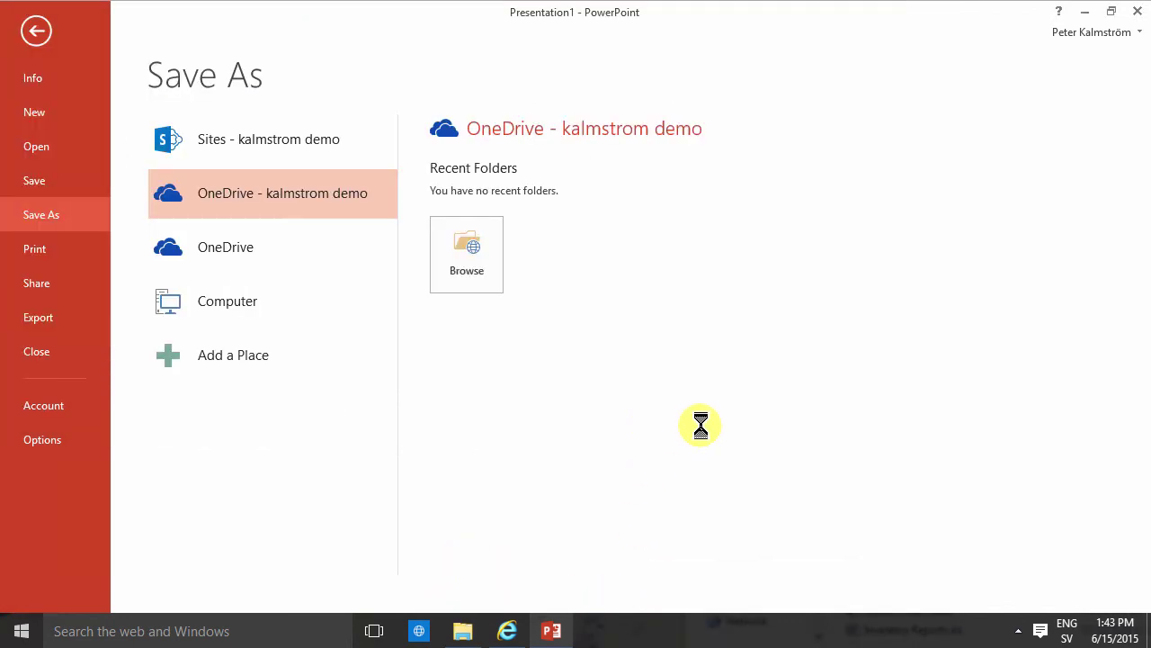
# Refresh the Long term plans folder in the browser and inspect the new 10 year plan file.
pyautogui.hotkey('alt', 'Tab')
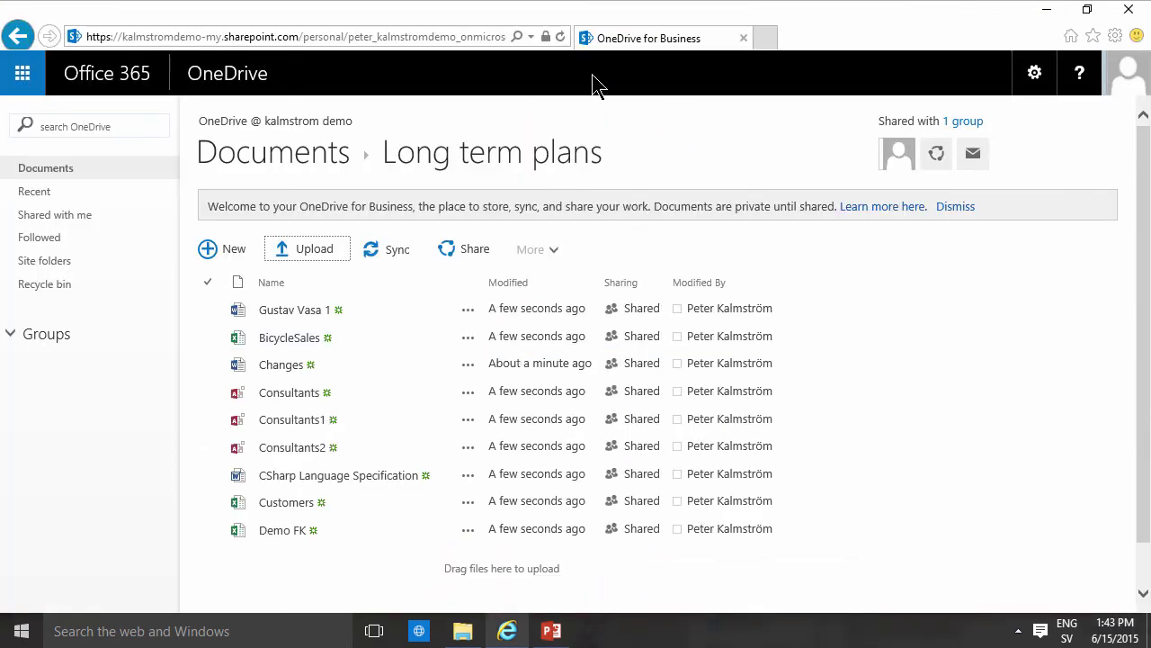
pyautogui.click(559, 37)
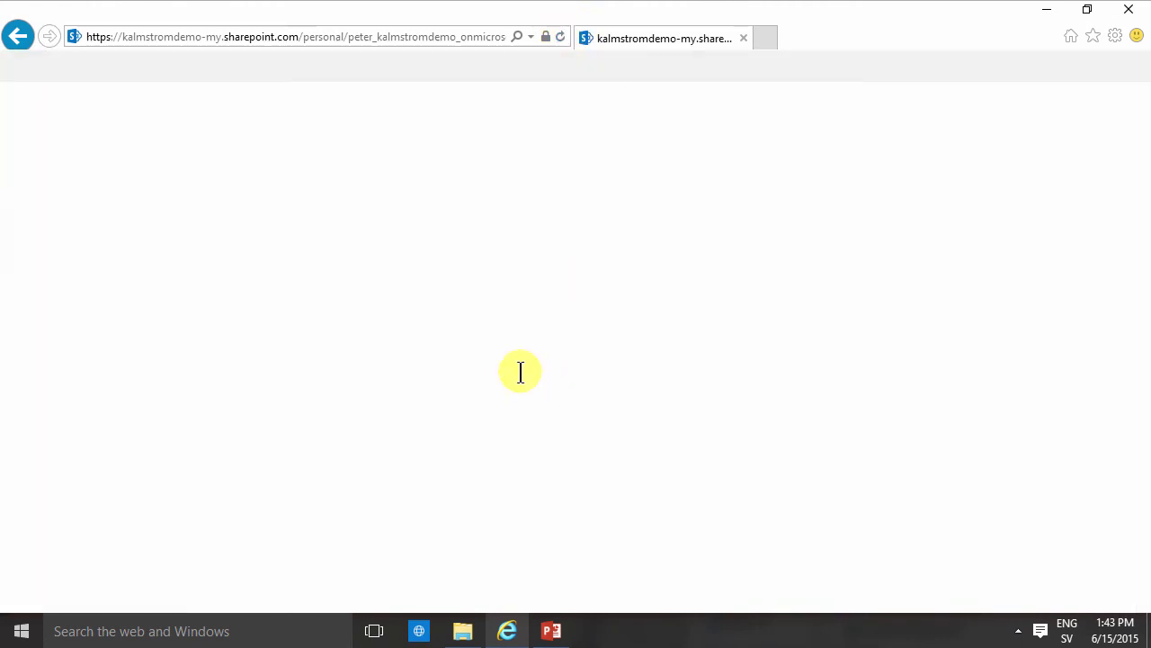
pyautogui.click(468, 309)
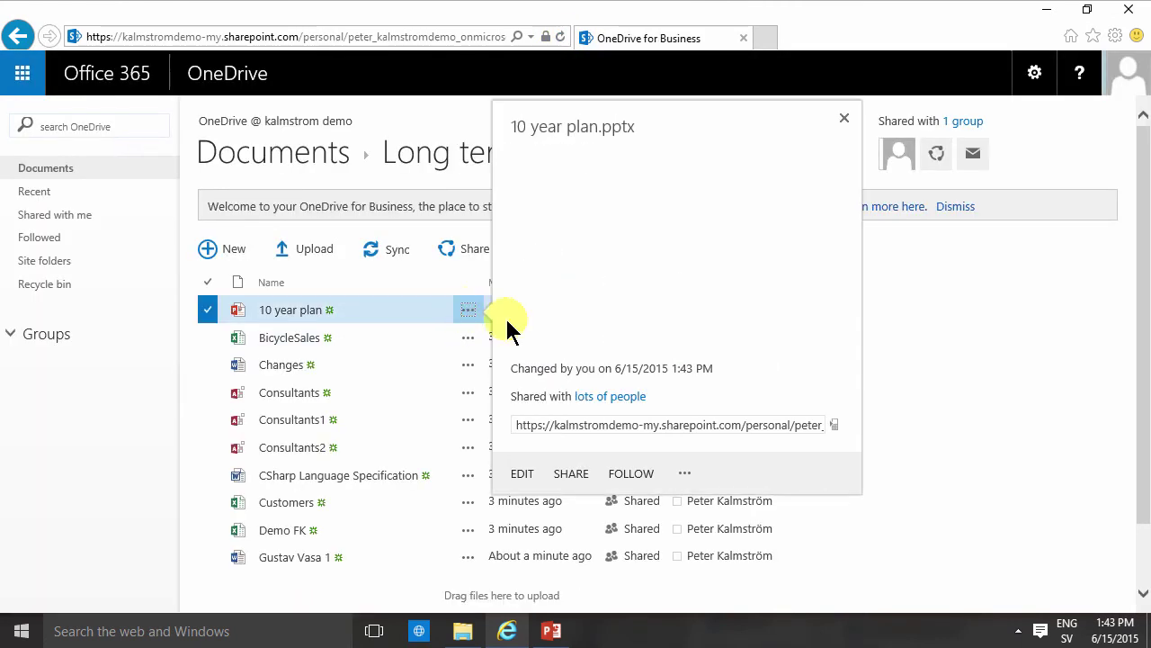
pyautogui.click(689, 473)
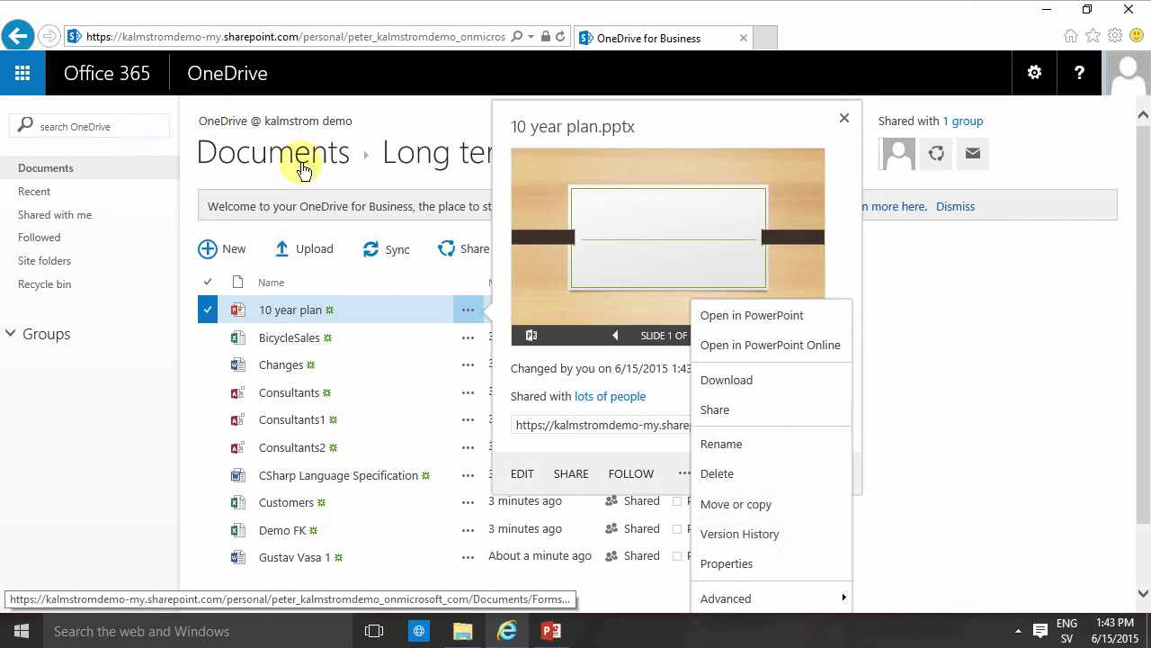
pyautogui.click(961, 310)
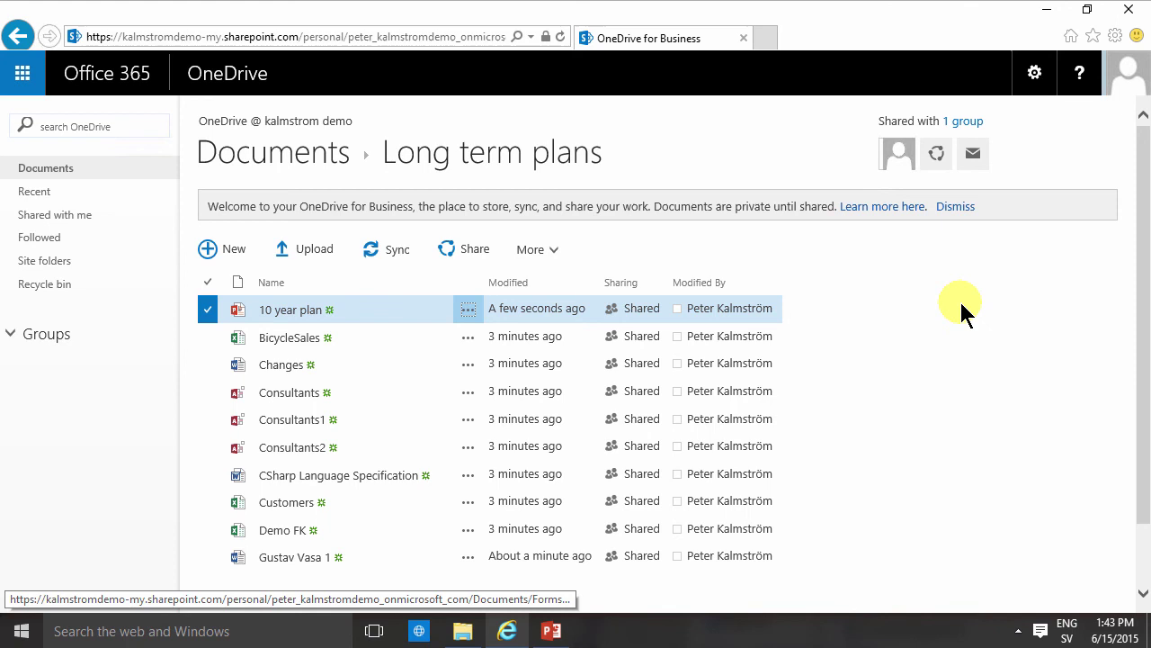
pyautogui.moveTo(551, 630)
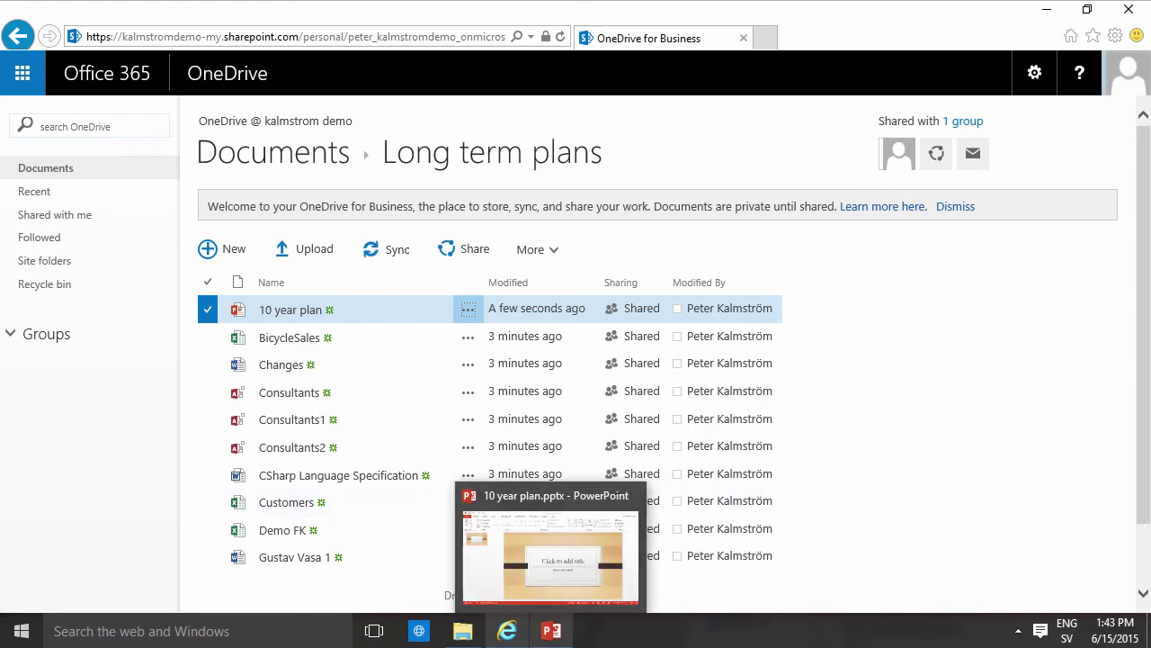